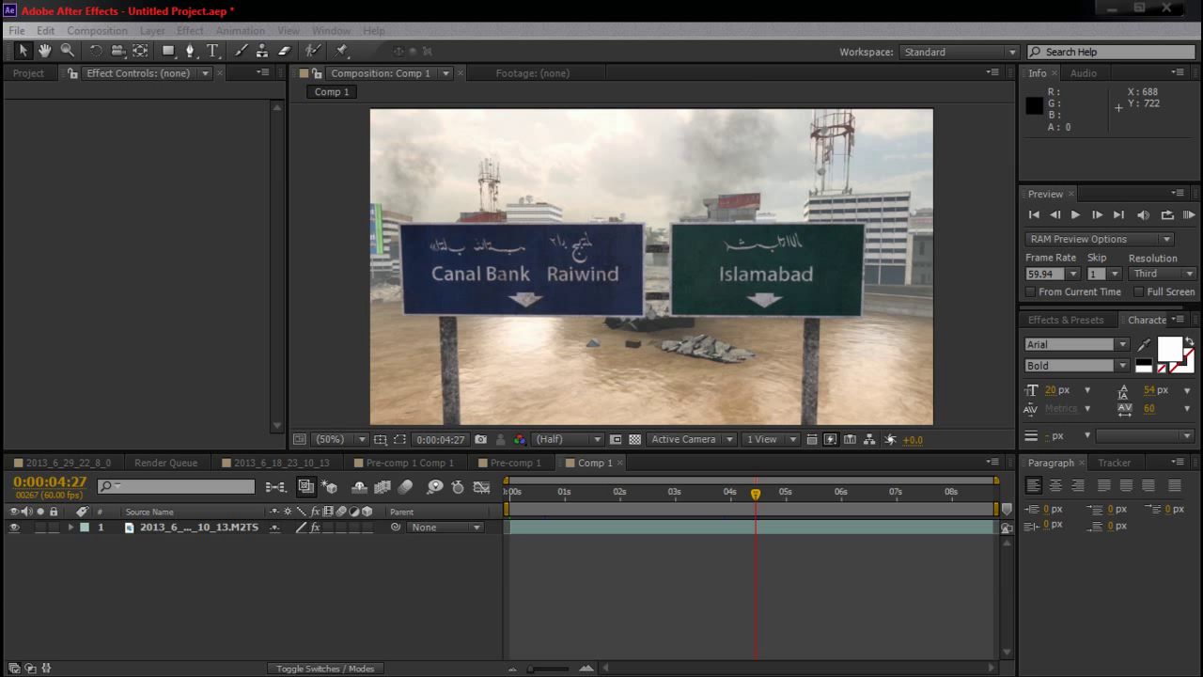
Show the 3D Camera Tracker's solved track points on the road-sign footage and open the Tracker panel
left_click(238, 528)
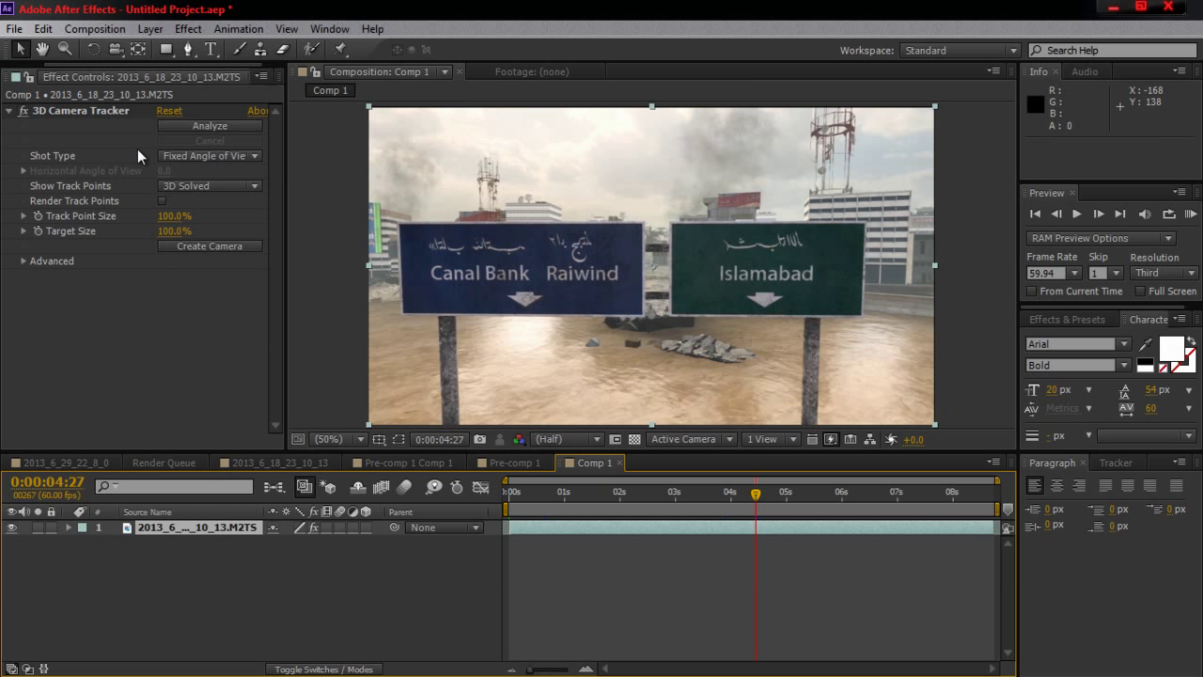
left_click(103, 111)
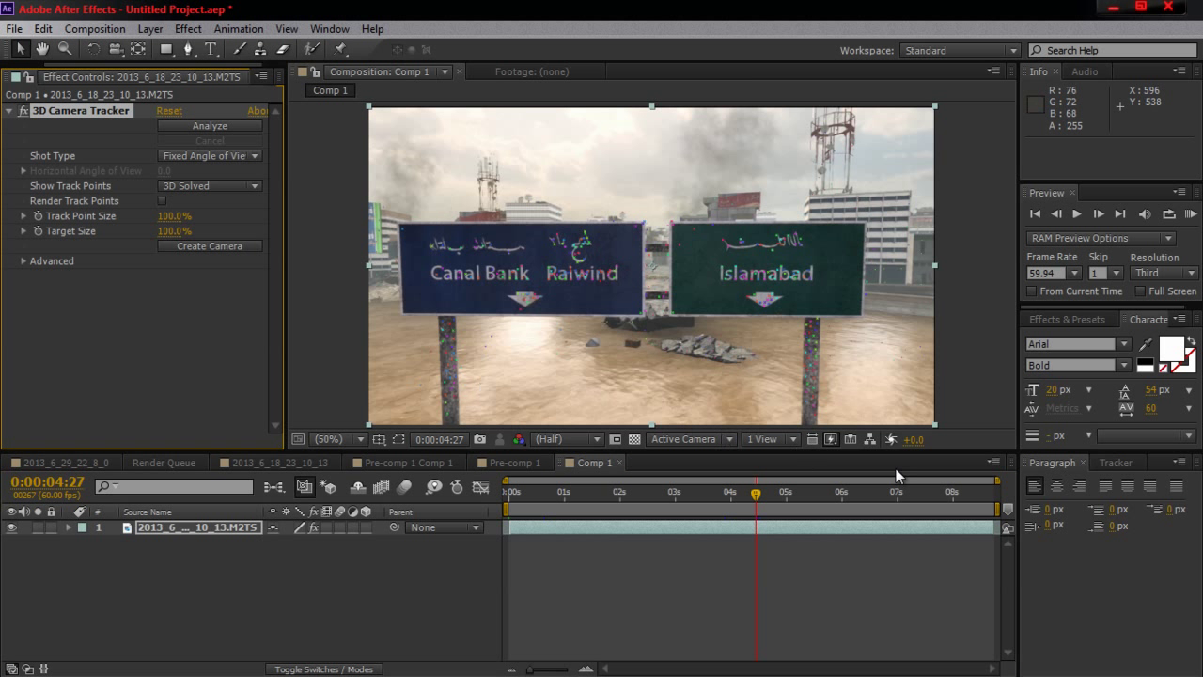
left_click(1117, 462)
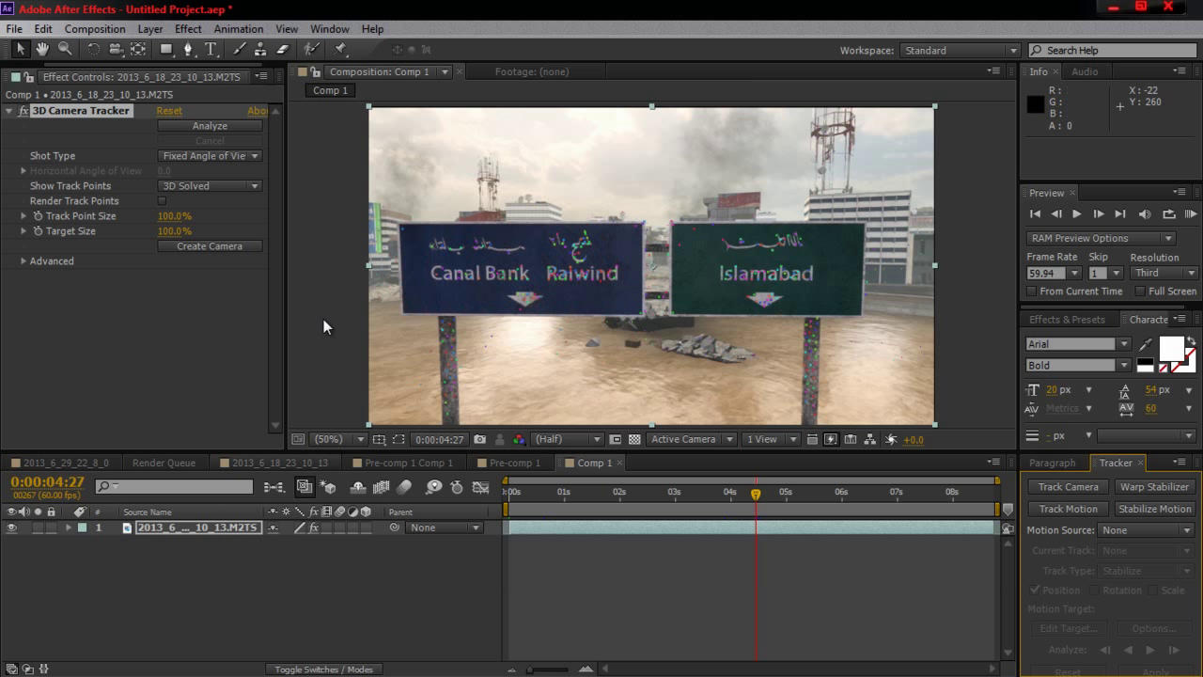
From selected track points, create a Track Null 1 with a 3D Tracker Camera, then a second Track Null
right_click(521, 265)
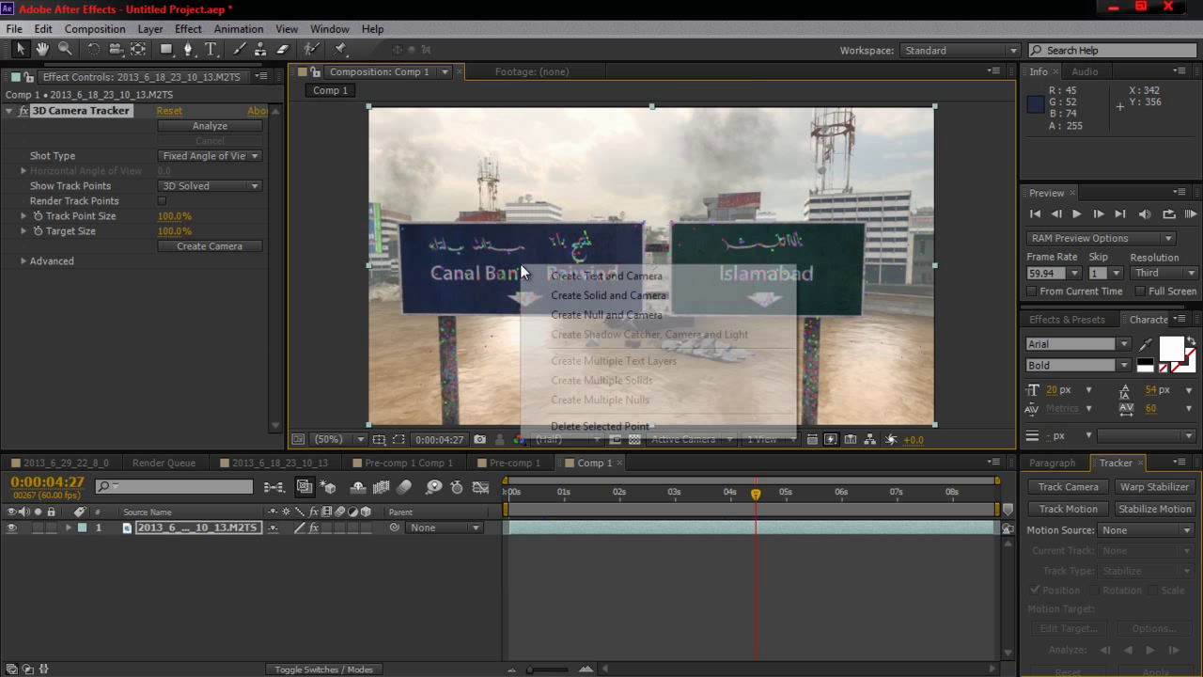
left_click(611, 316)
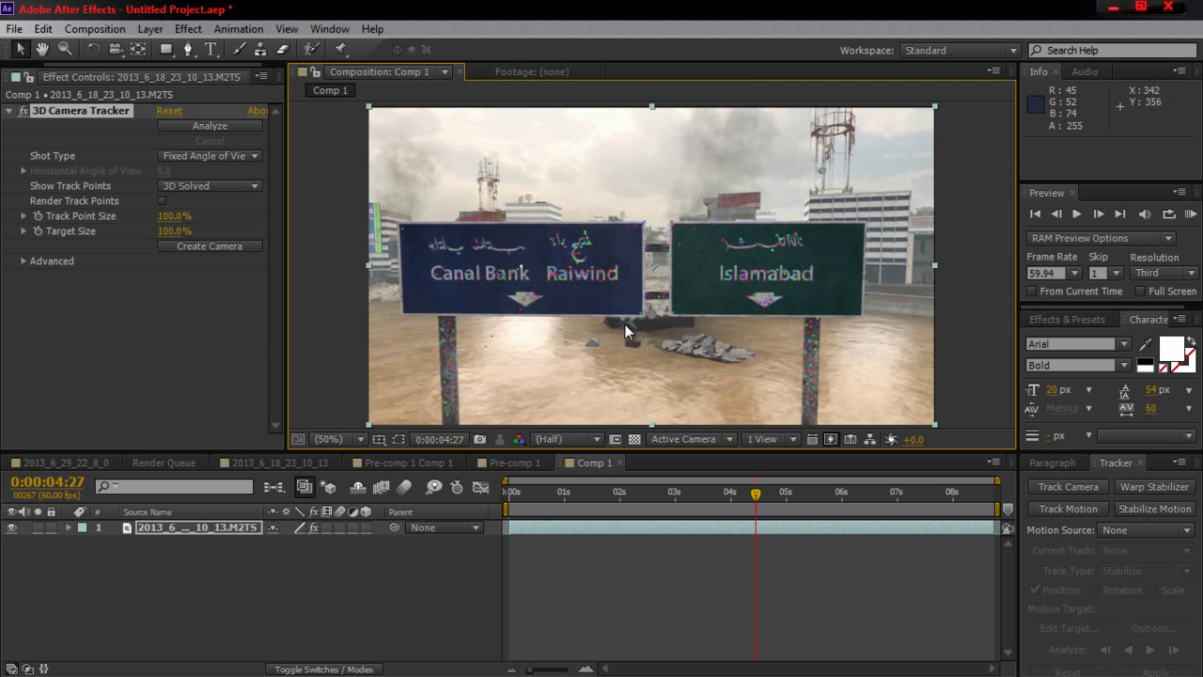
right_click(763, 272)
left_click(849, 323)
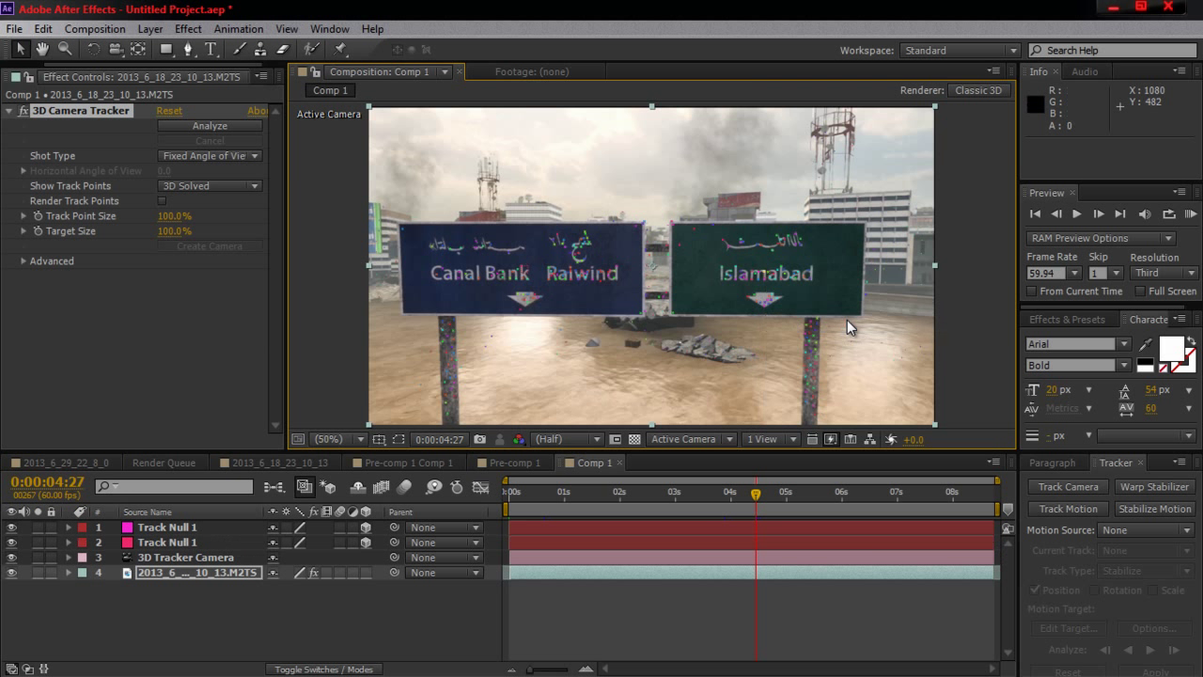
left_click(146, 576)
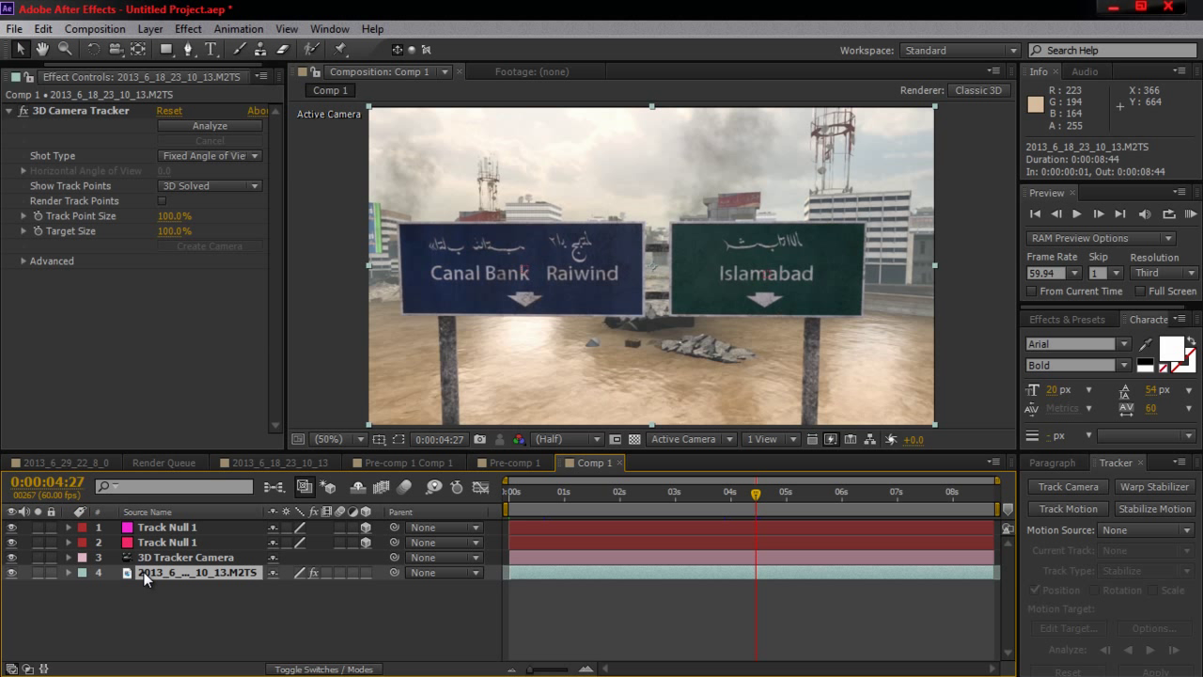
Duplicate the footage layer and delete the 3D Camera Tracker effect from the copy
key("ctrl+d")
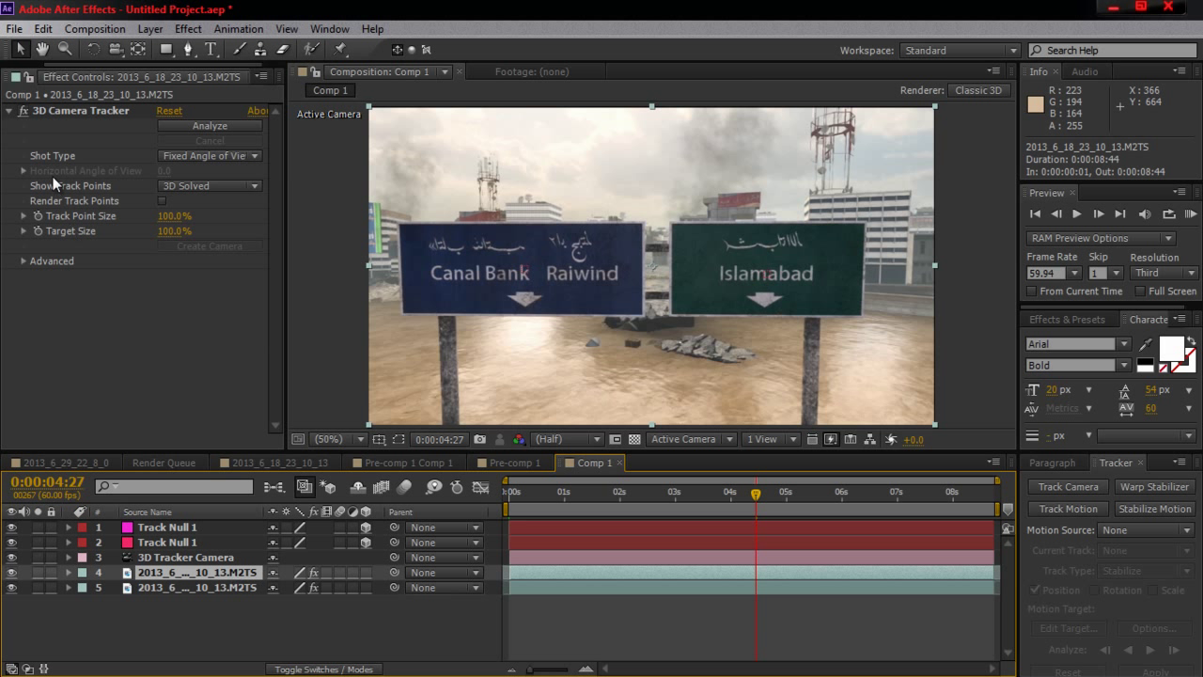
left_click(79, 114)
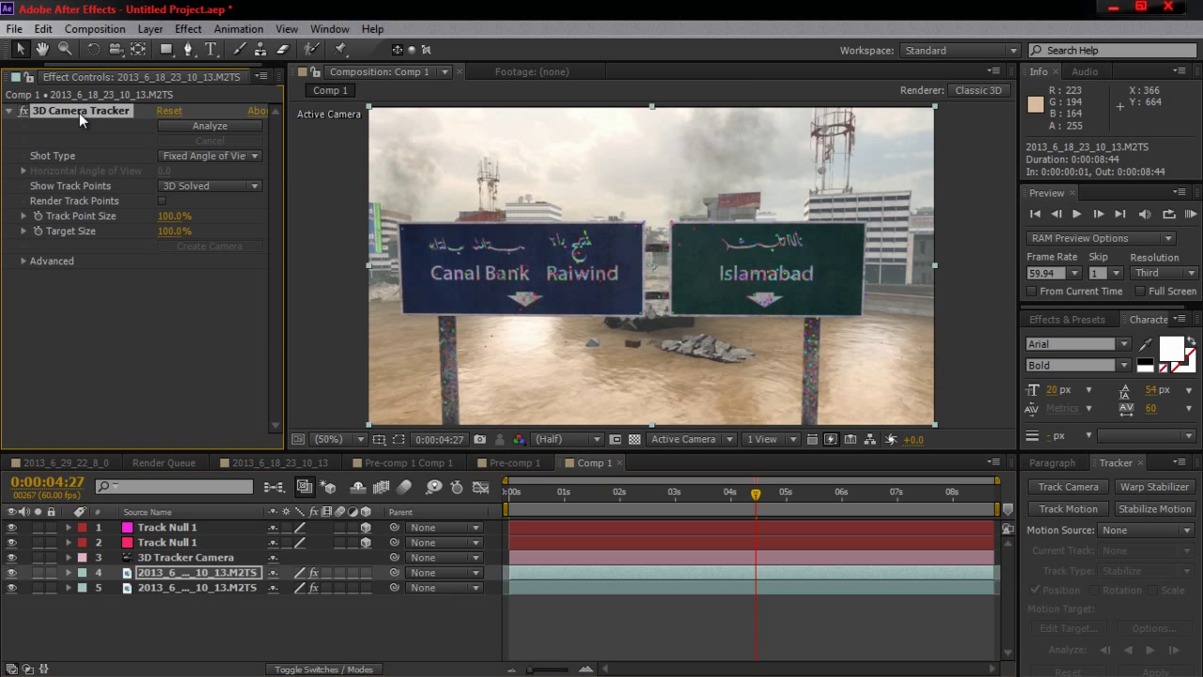
key("Delete")
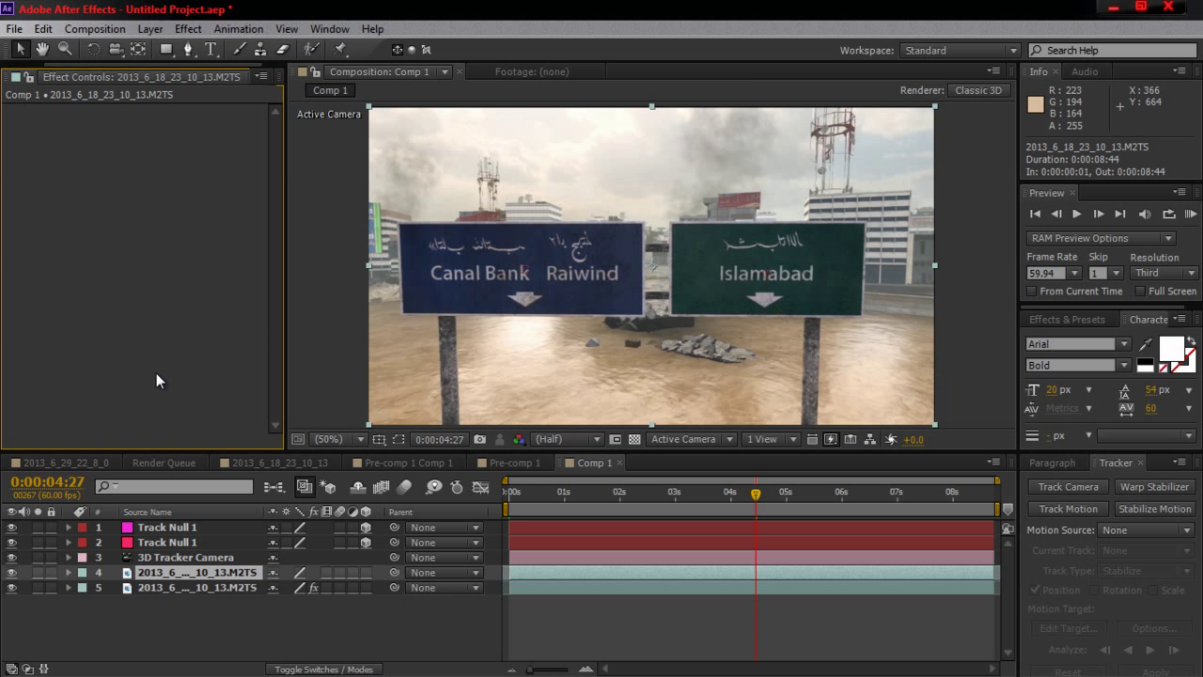
Pre-compose the upper copy as 2013_6_18_23_10_13.M2TS Comp 5, moving all attributes
right_click(195, 572)
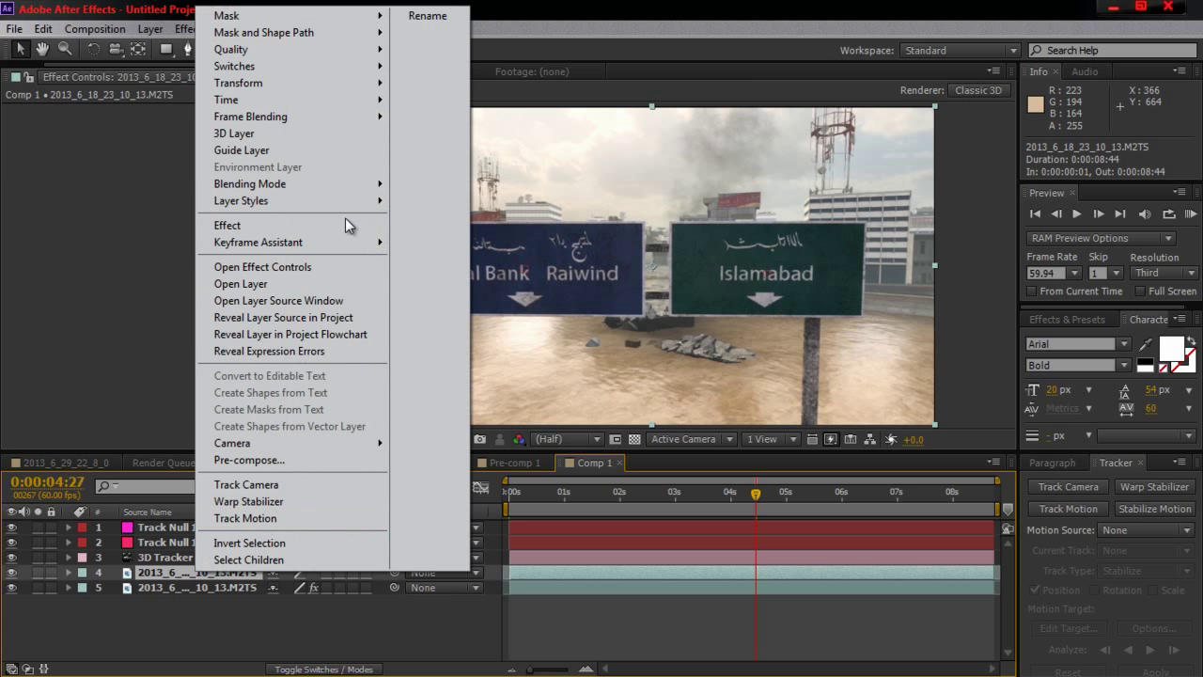
left_click(337, 461)
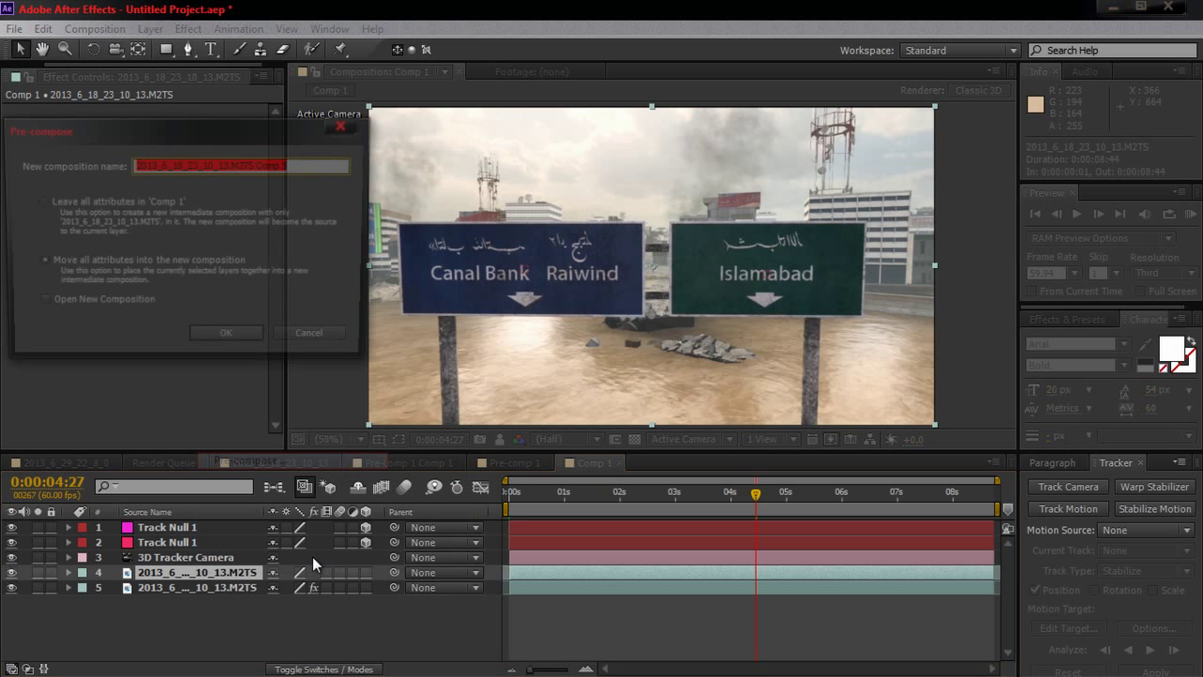
left_click(219, 335)
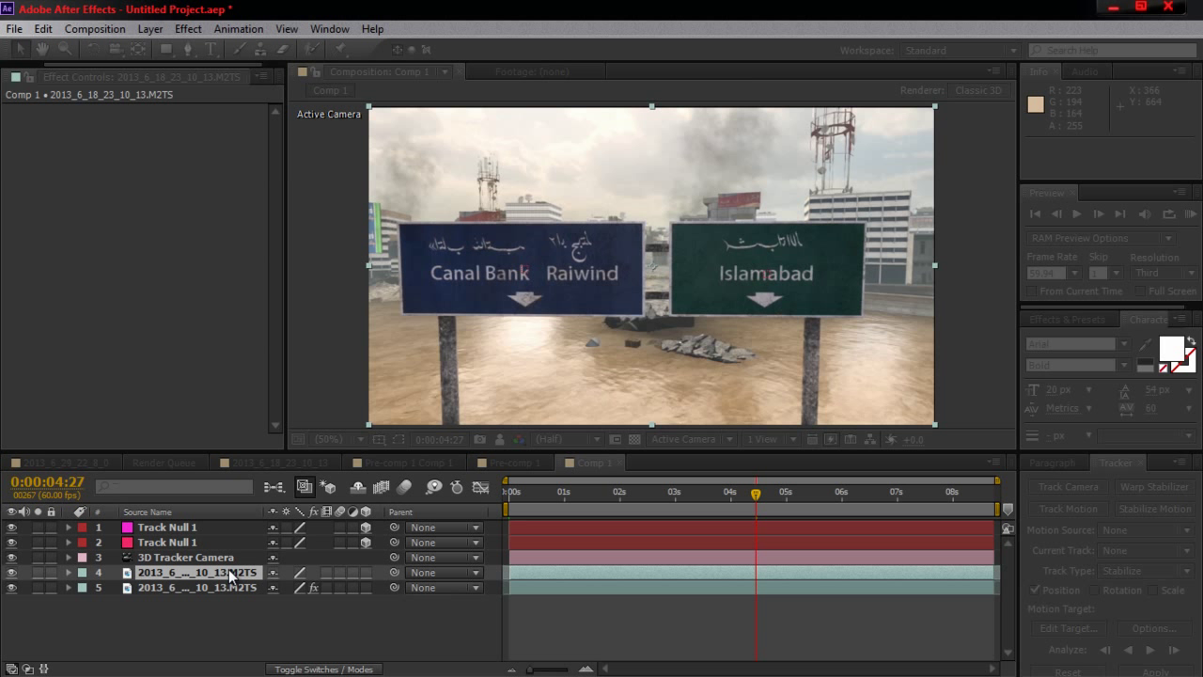
Freeze the Comp 5 layer on the current frame with a Time Remap hold keyframe
right_click(228, 570)
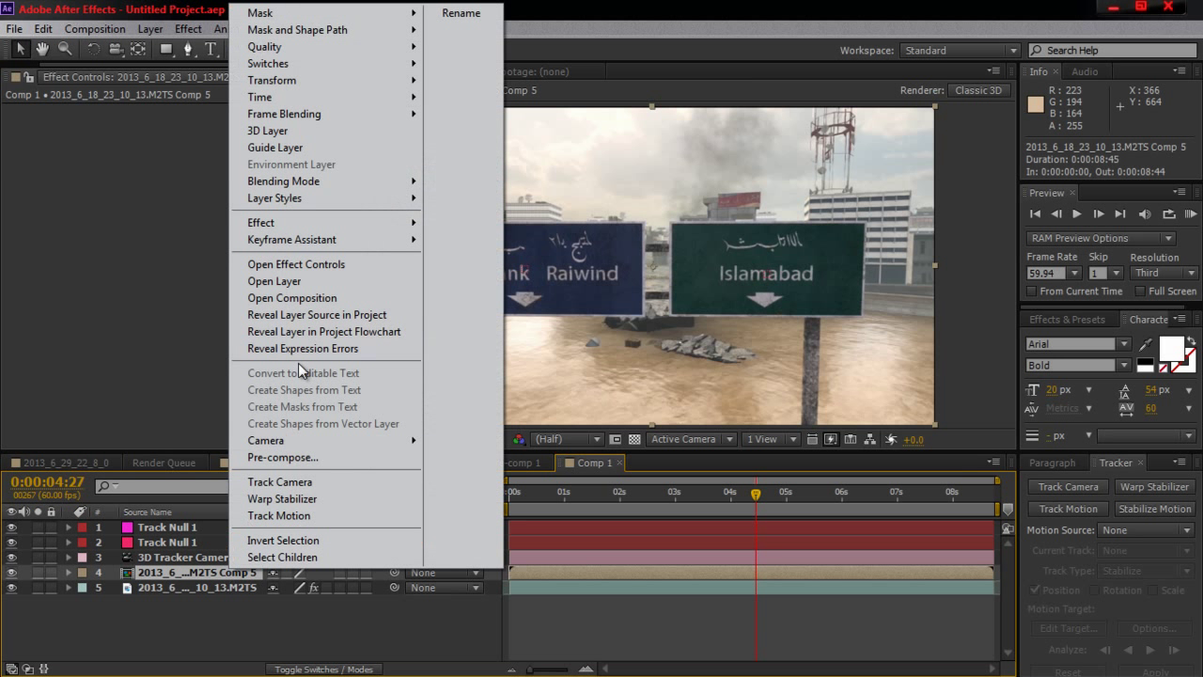
mouse_move(344, 95)
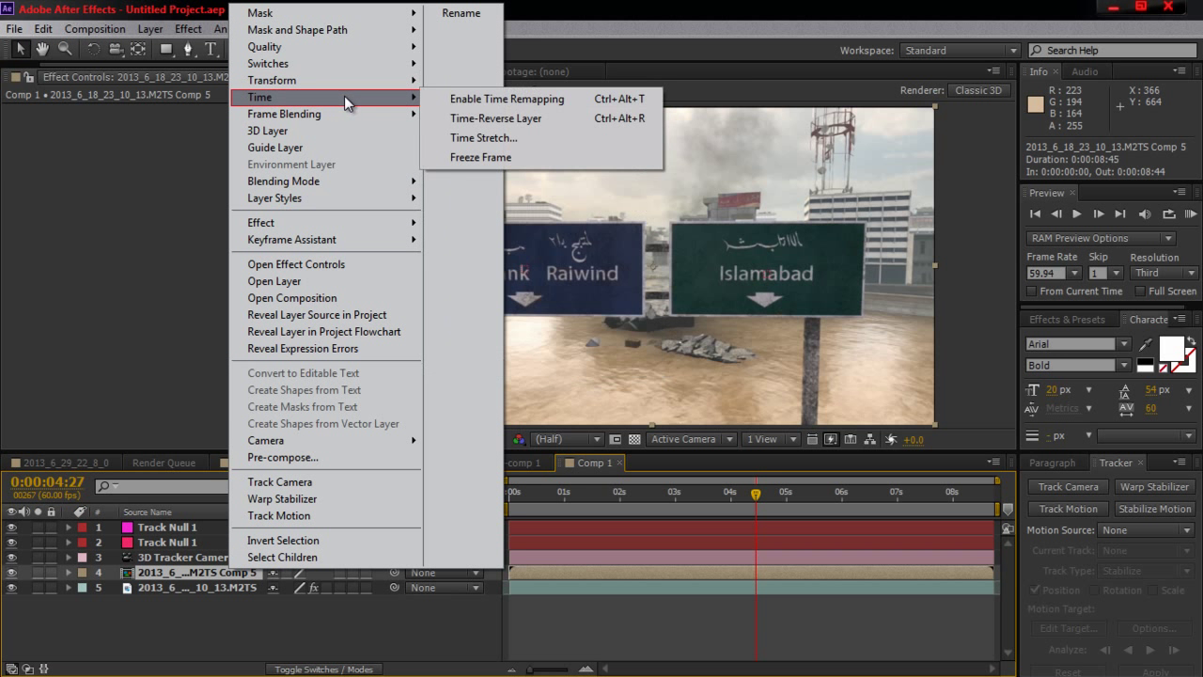
left_click(537, 157)
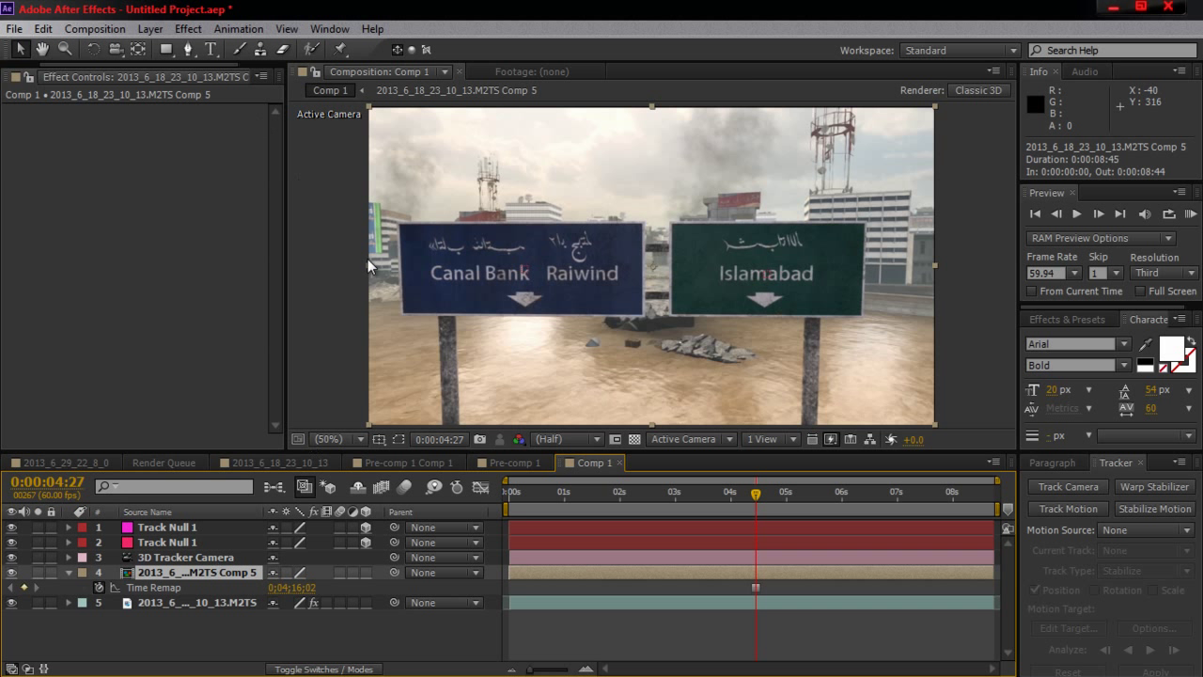
At 200% zoom, draw a rectangular Mask 1 beneath the Canal Bank text, then return to 50%
left_click(165, 50)
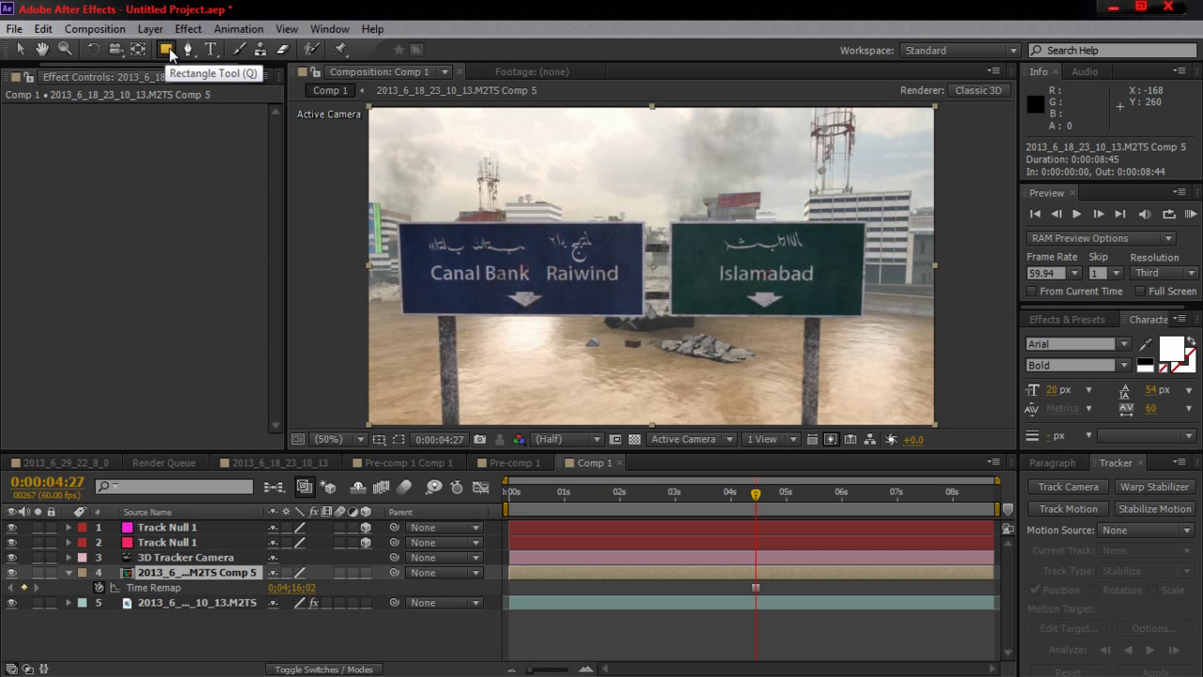
key("period")
key("period")
key("period")
key("period")
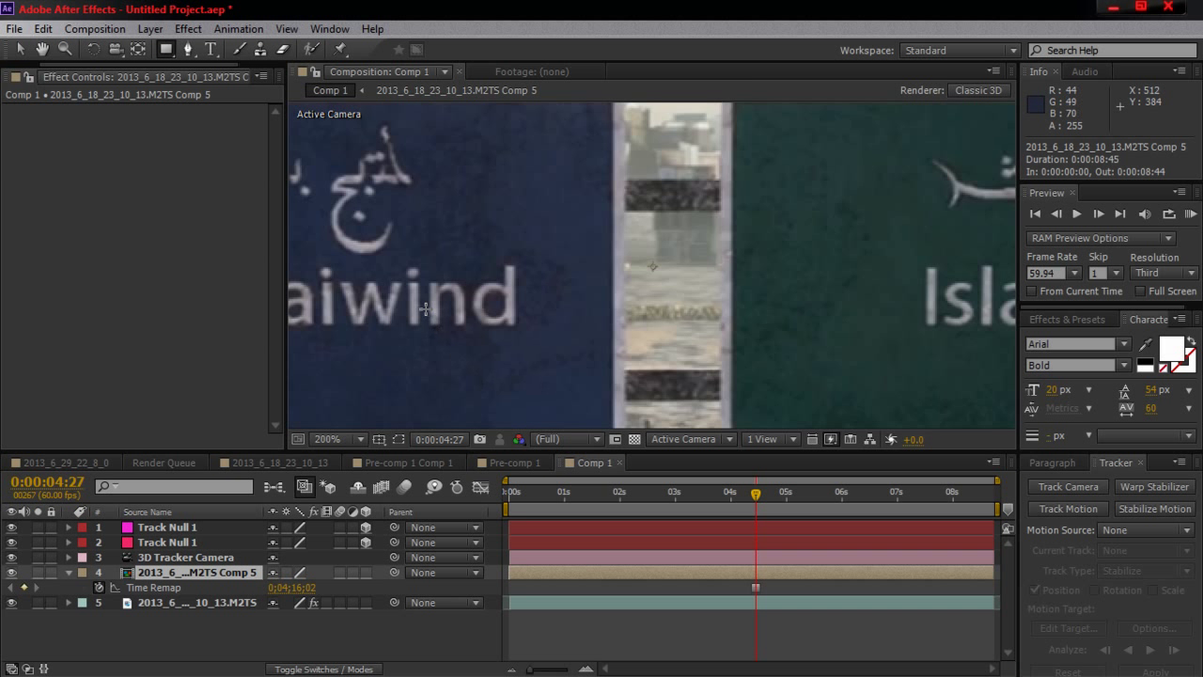
key("space")
left_click_drag(367, 325, 1082, 229)
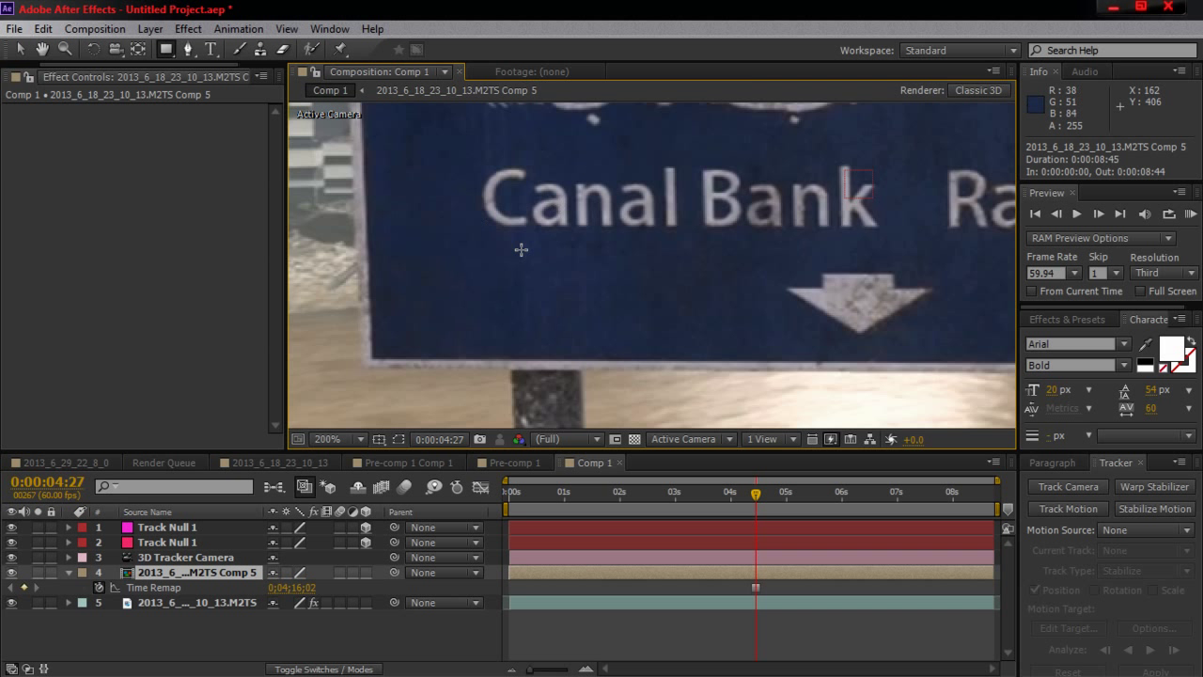
left_click_drag(380, 244, 778, 345)
left_click(349, 438)
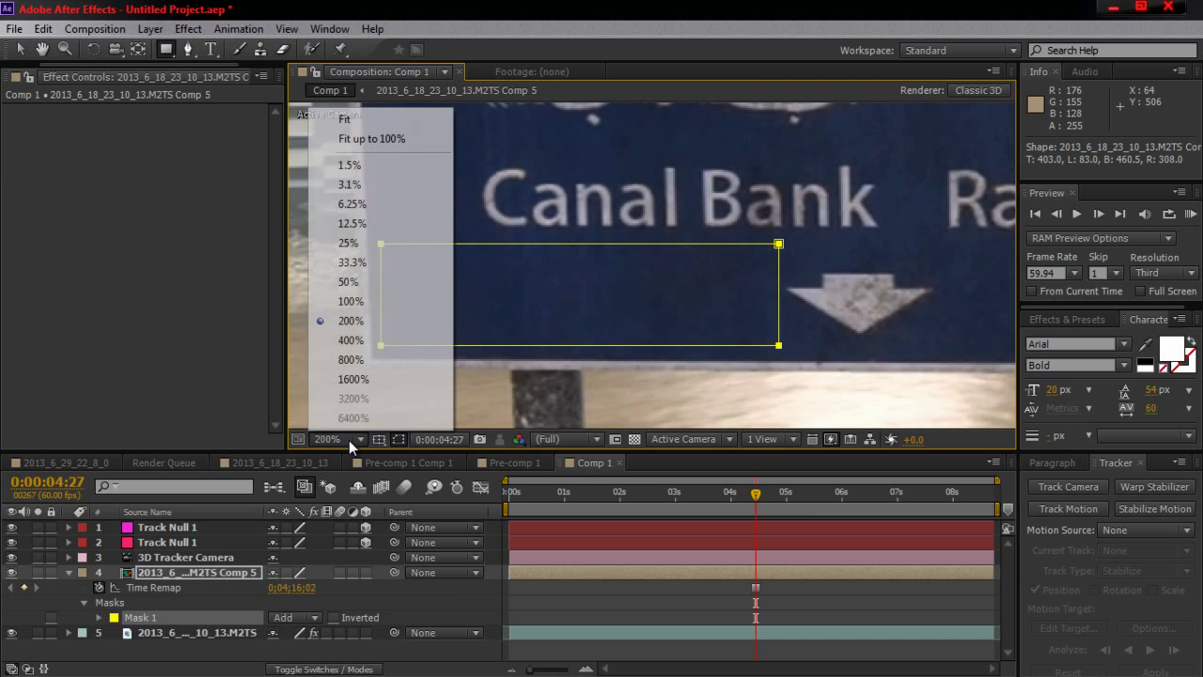
left_click(320, 302)
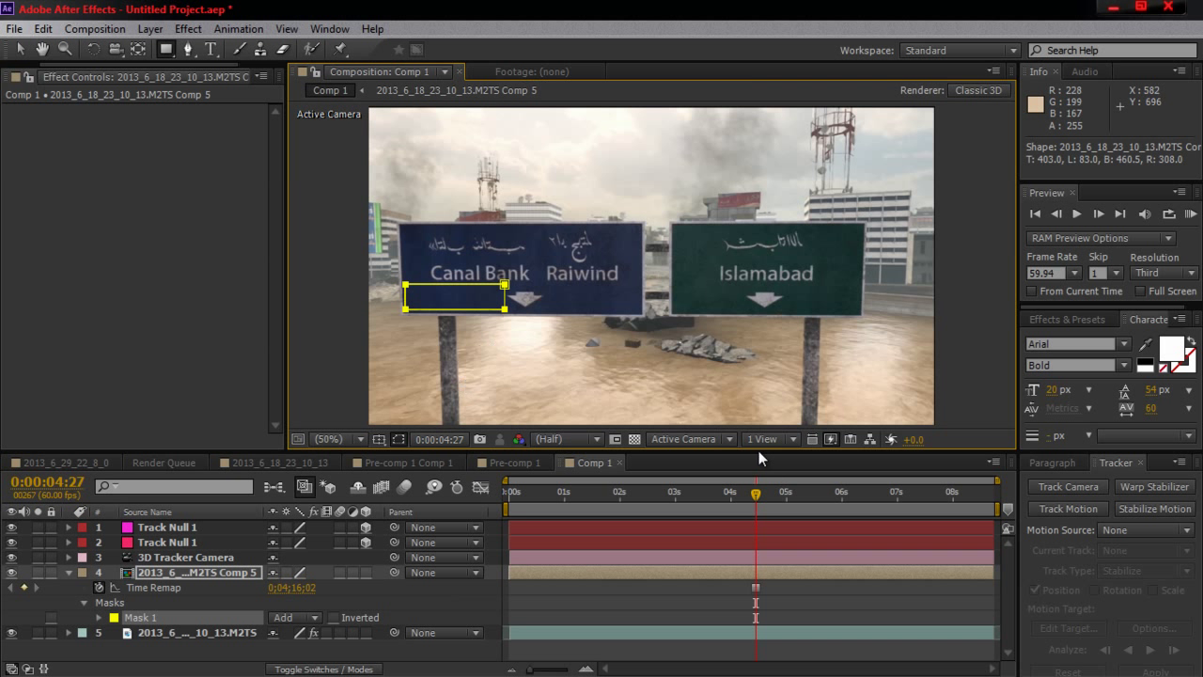
left_click(22, 48)
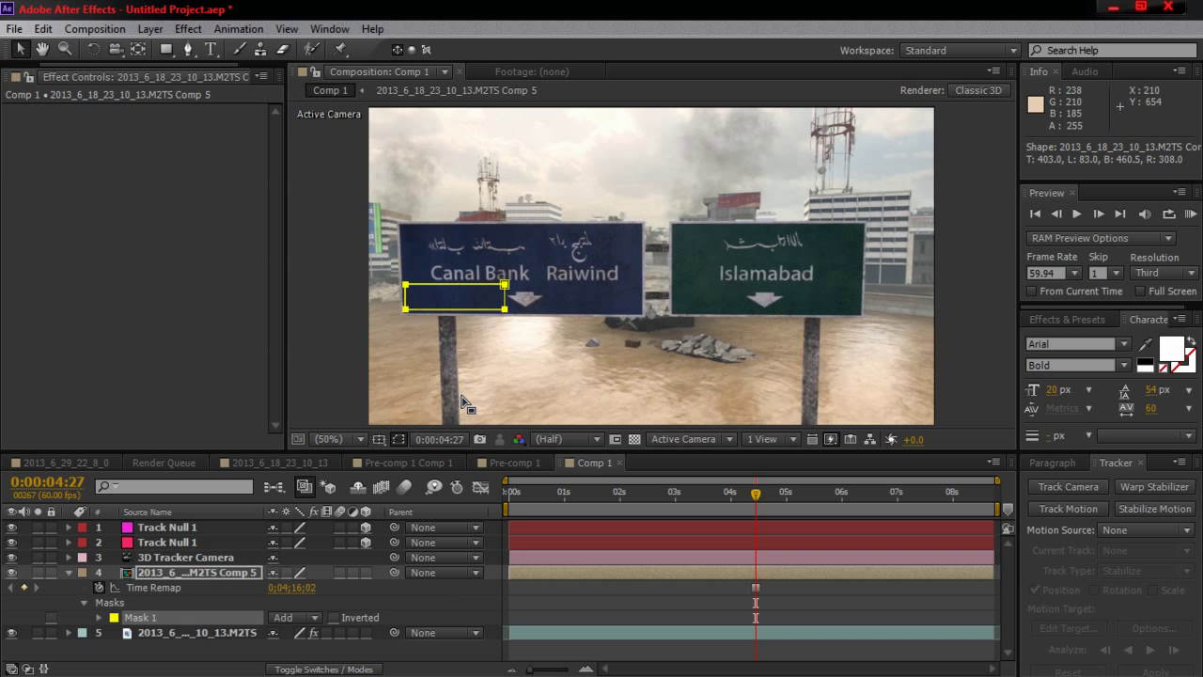
Make the Comp 5 layer 3D and paste Track Null 1's Position 270.6, 361.9, 1448.9 onto it
left_click(366, 572)
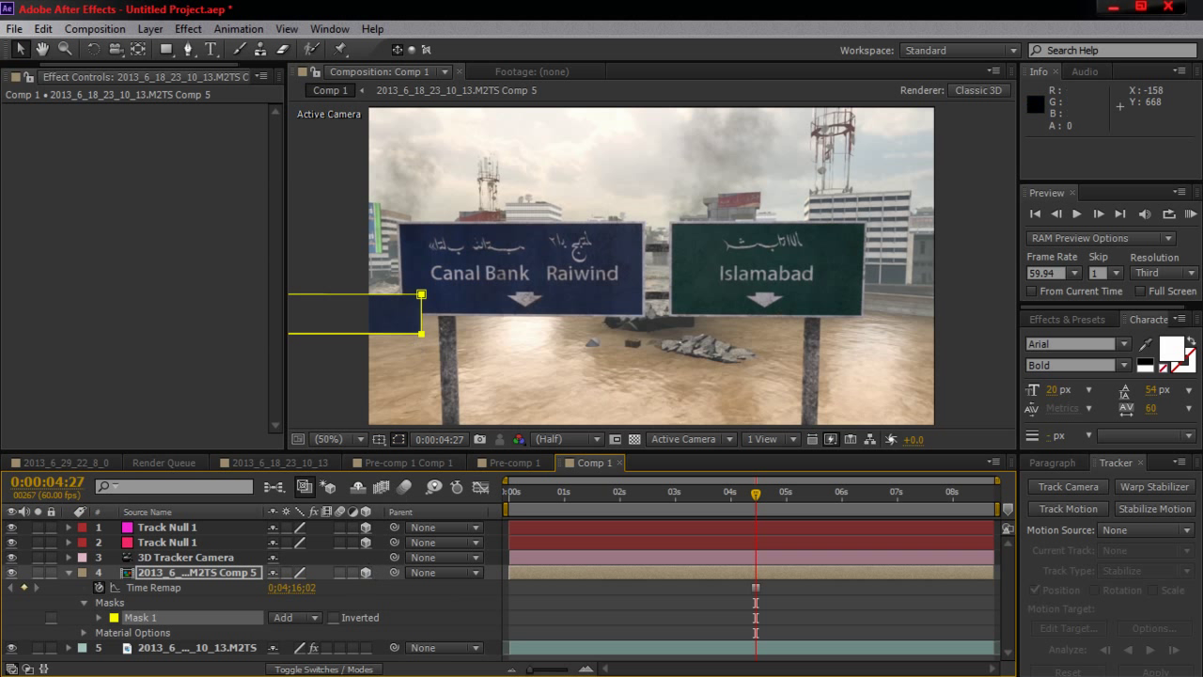
left_click(324, 668)
left_click(324, 669)
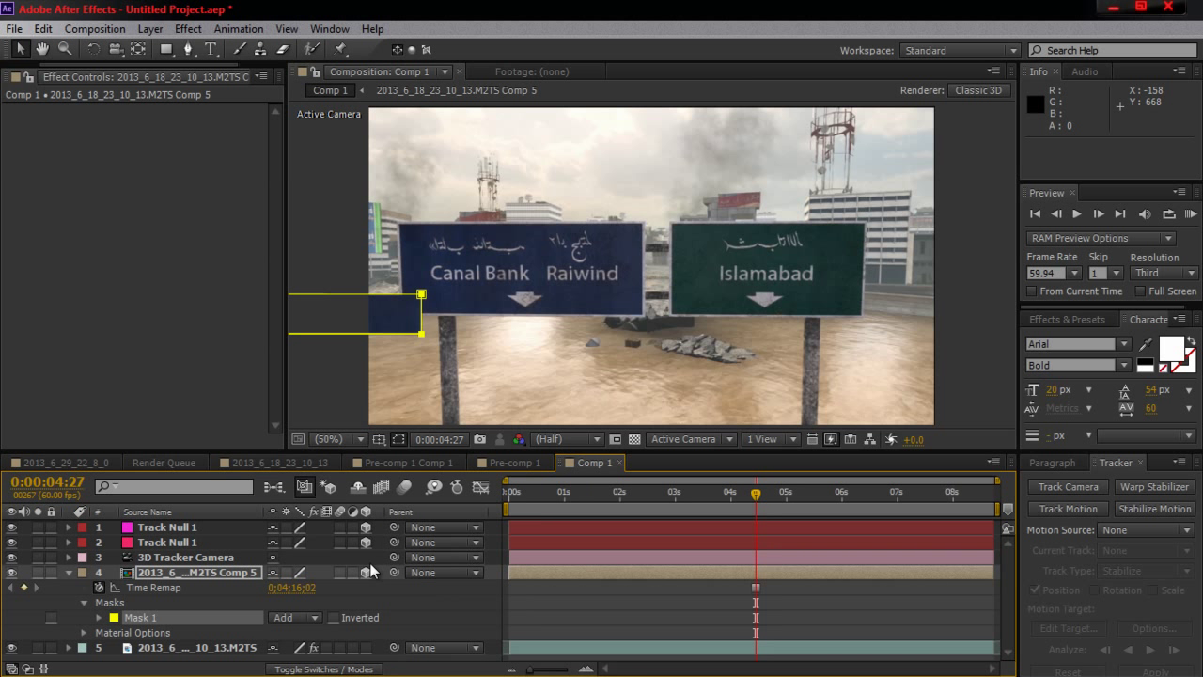
left_click(213, 572)
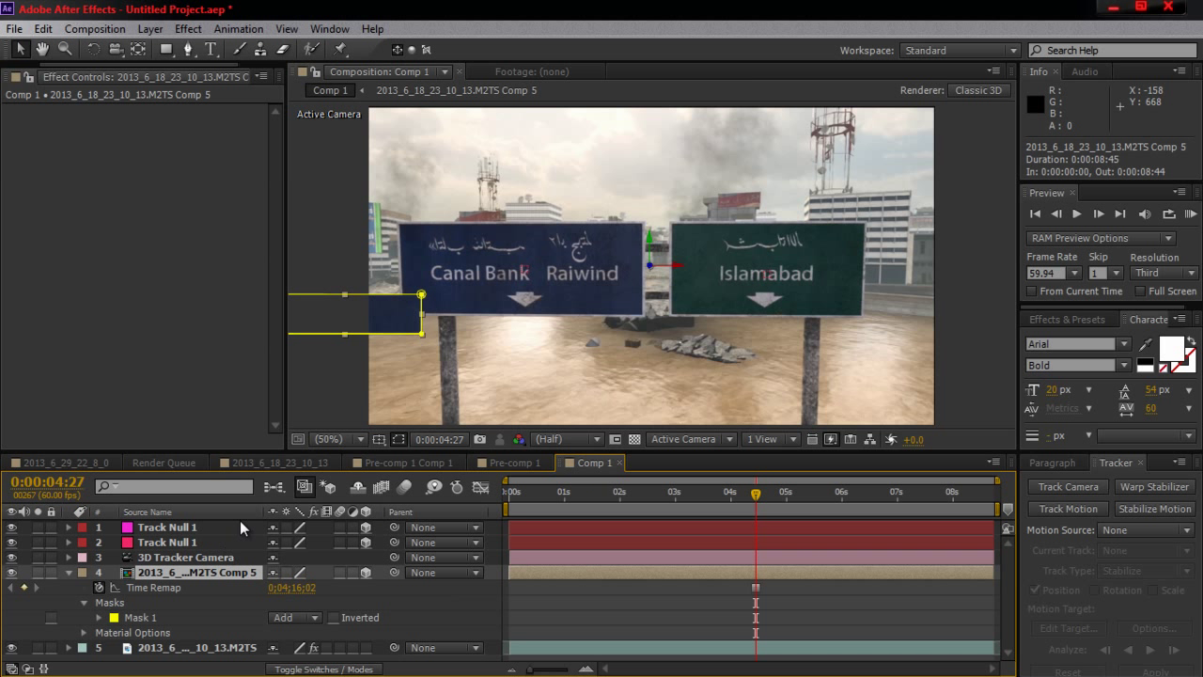
left_click(176, 535)
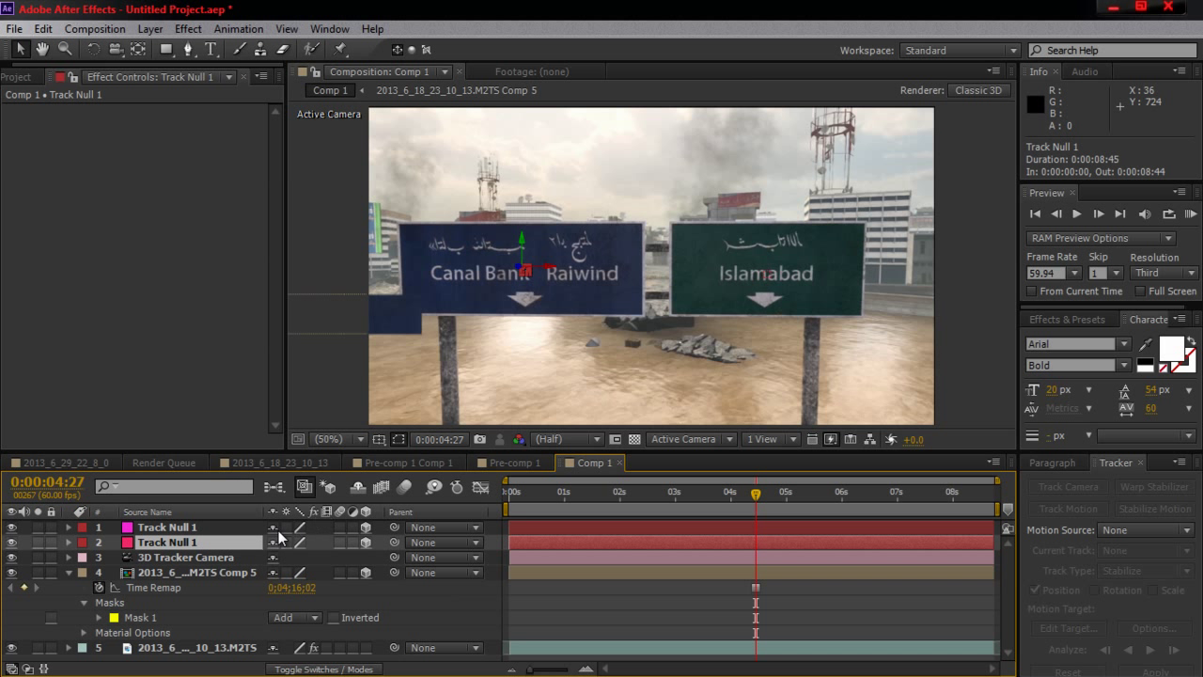
key("p")
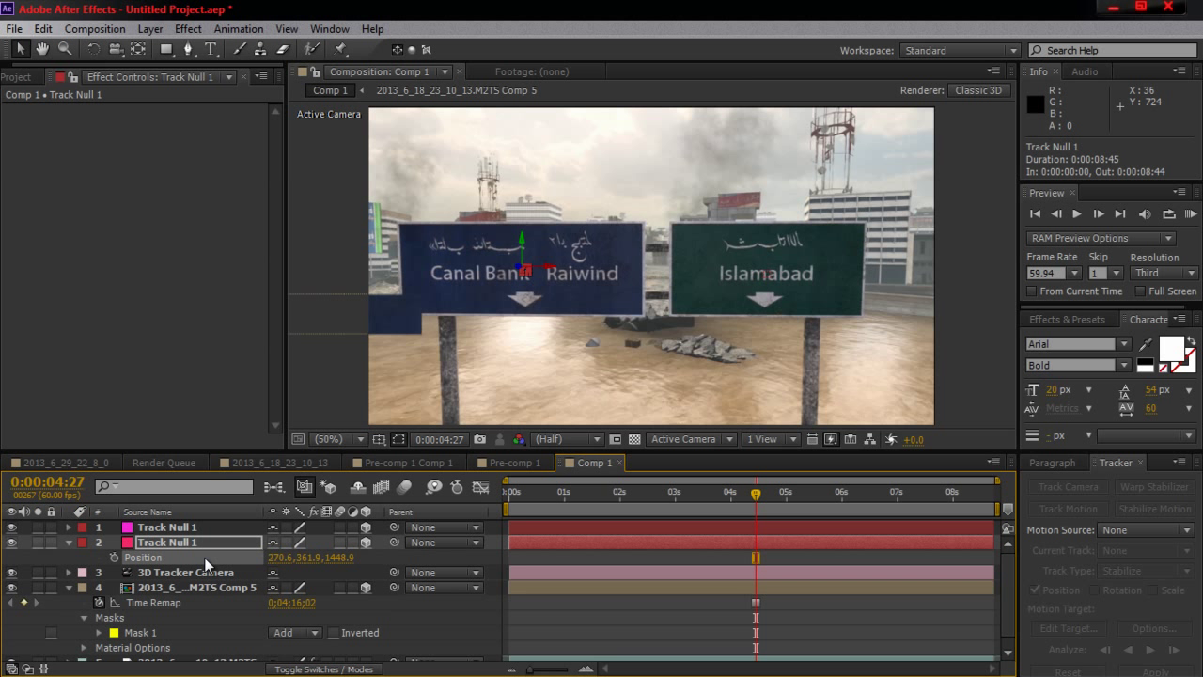
left_click(209, 587)
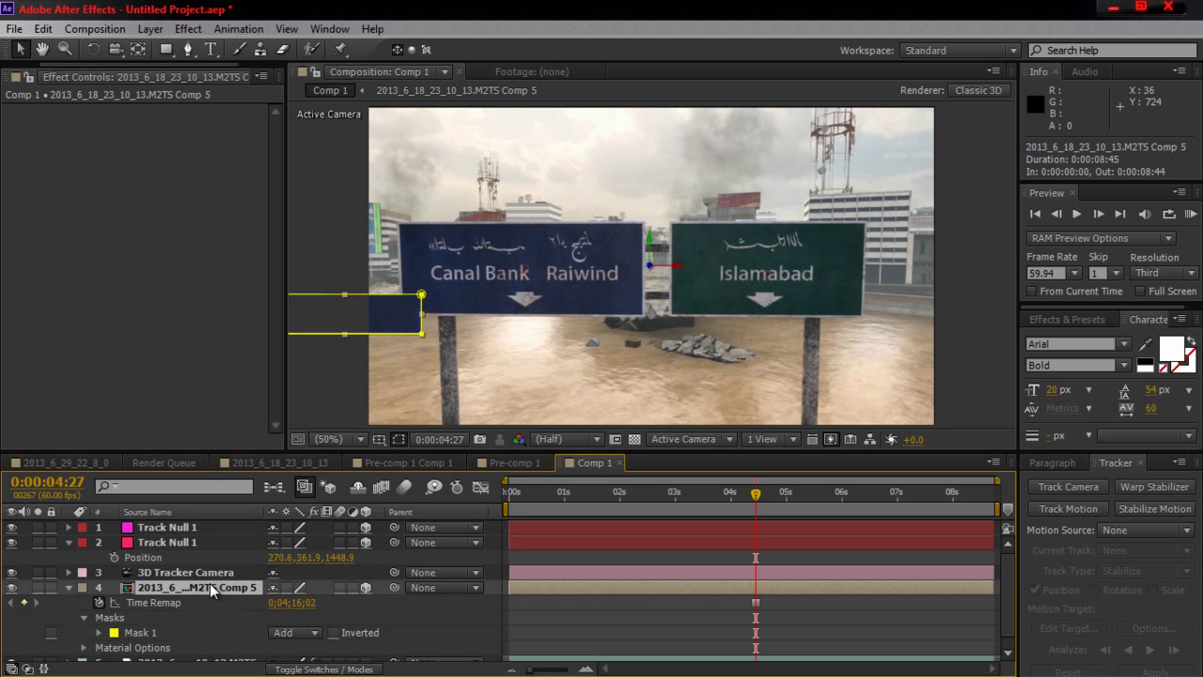
key("p")
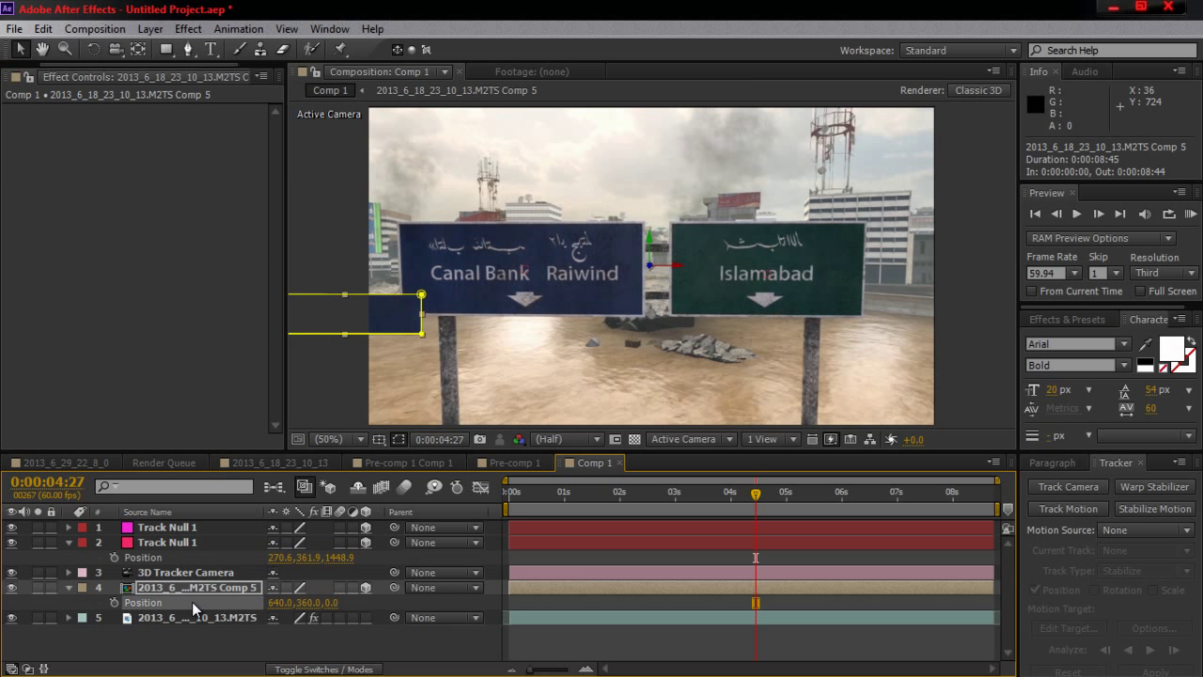
key("ctrl+v")
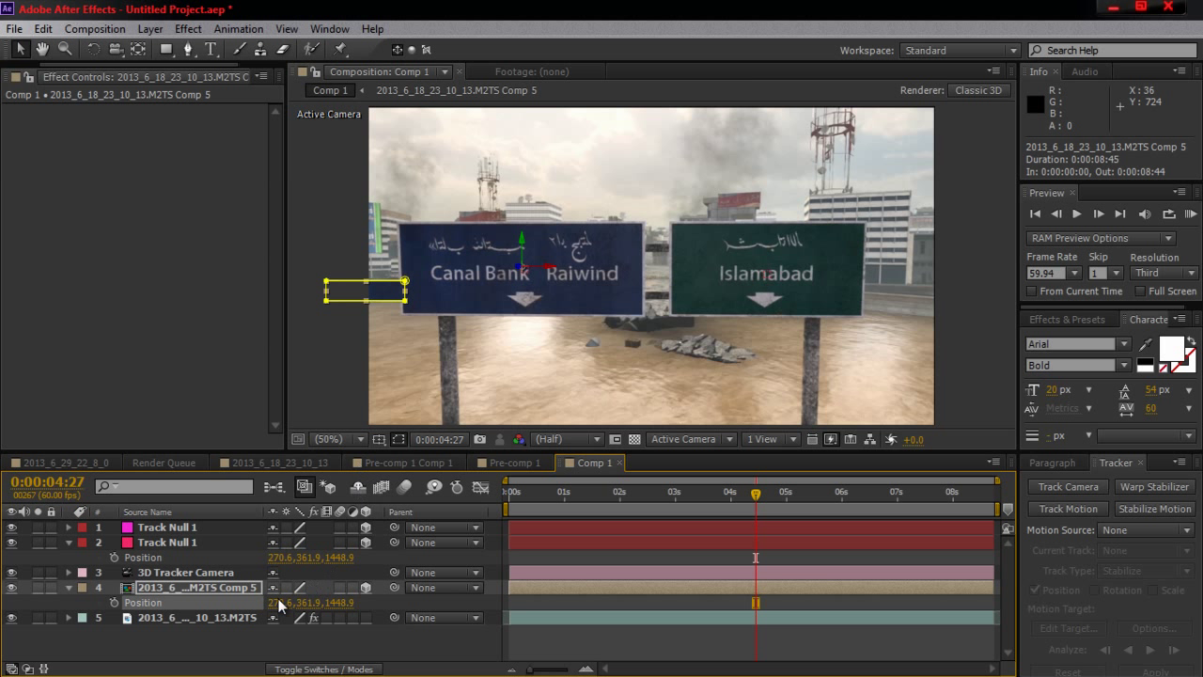
Slide the Comp 5 patch along X onto the Canal Bank lettering, to X 710.6
left_click(206, 588)
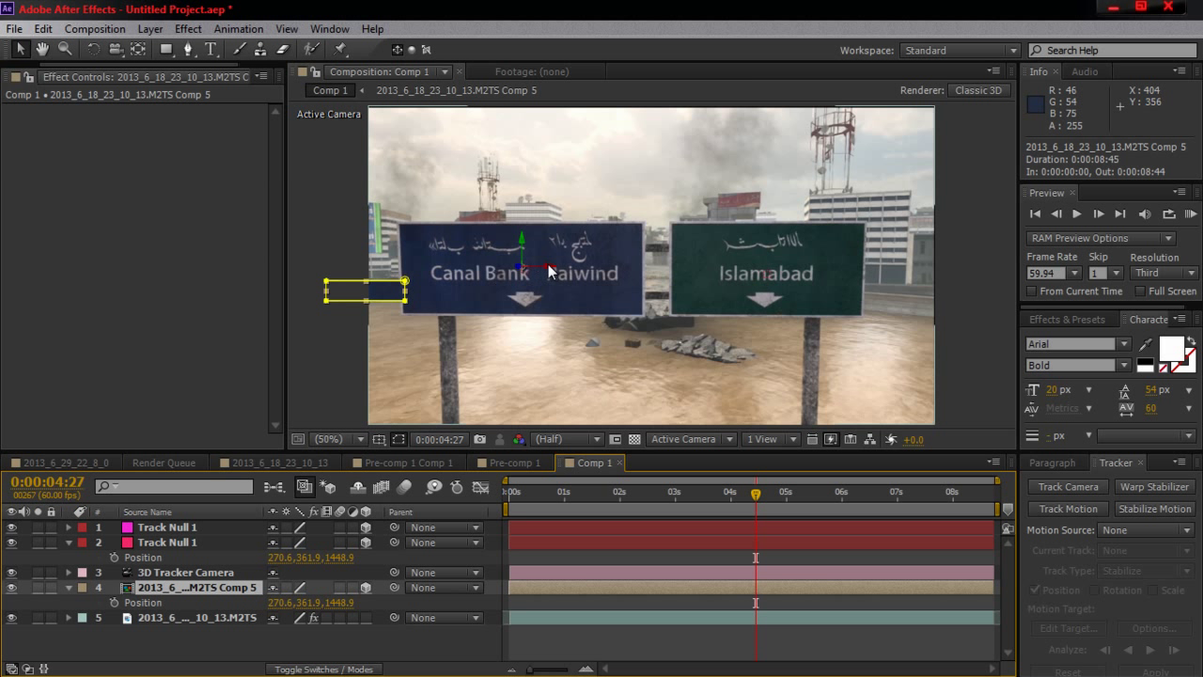
left_click_drag(549, 270, 603, 267)
left_click(599, 263)
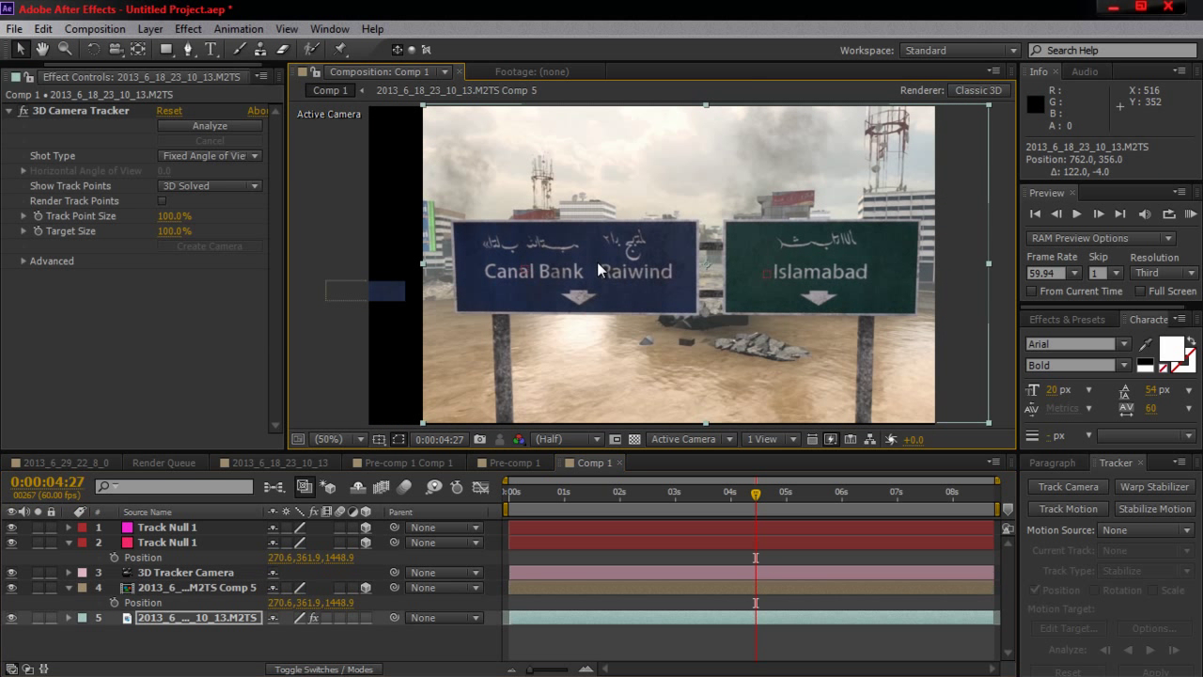
key("ctrl+z")
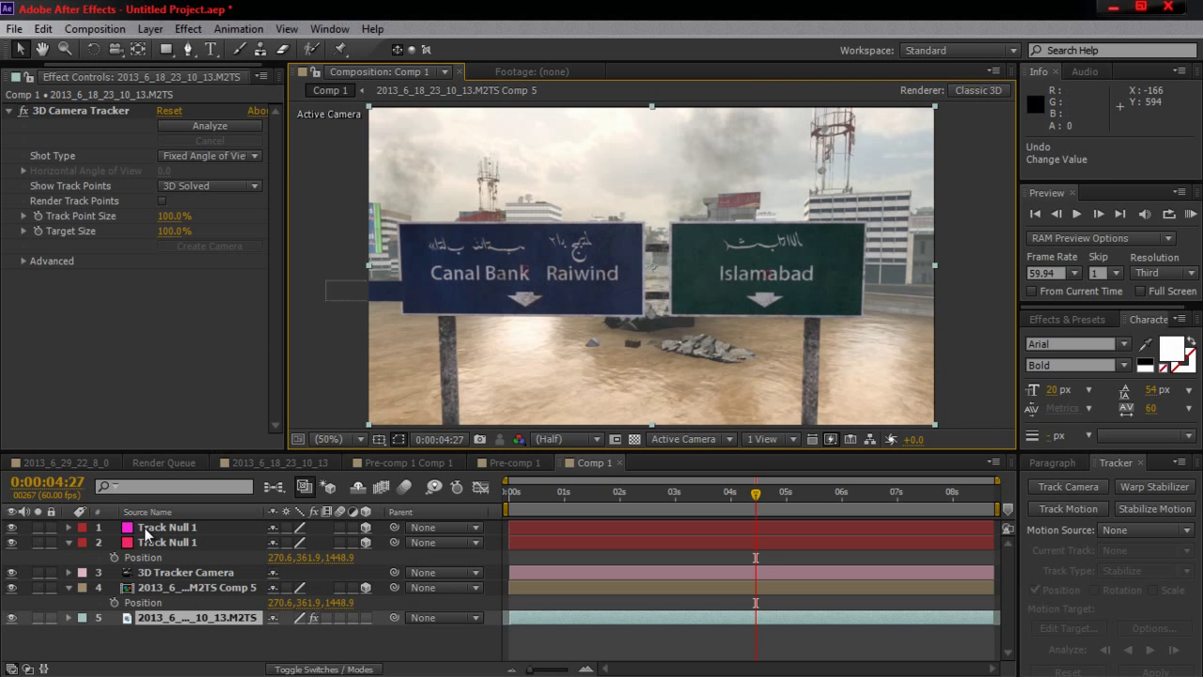
left_click(183, 586)
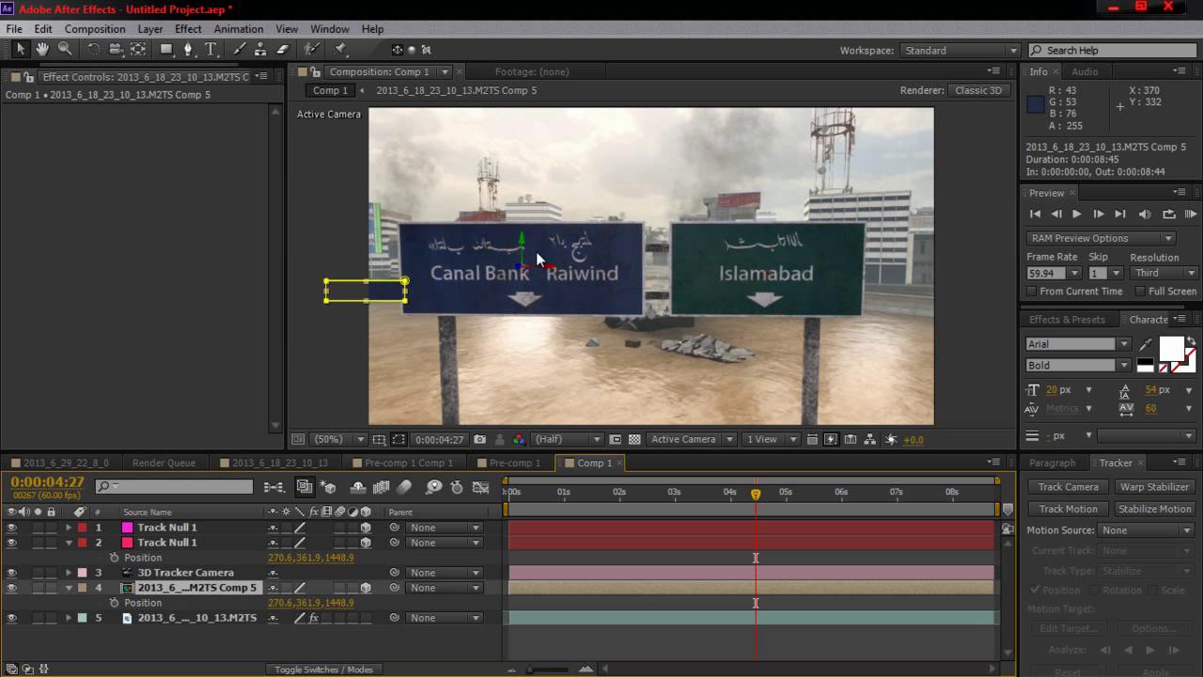
left_click_drag(554, 272, 810, 273)
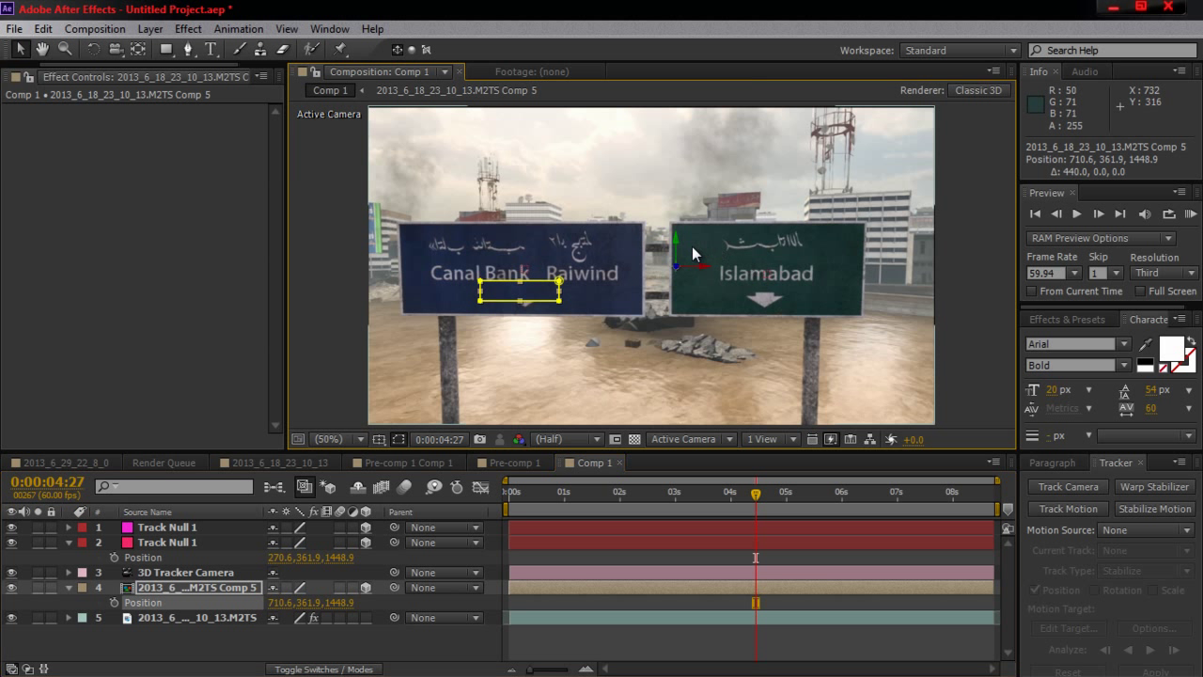
left_click(673, 238)
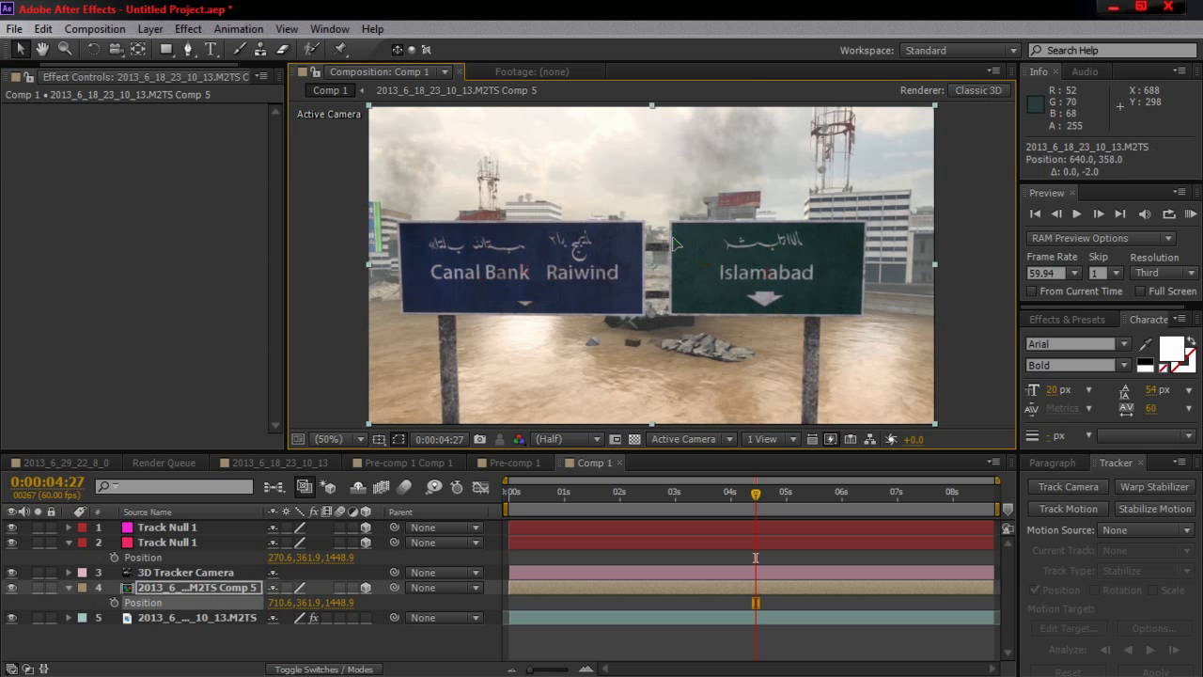
left_click(160, 590)
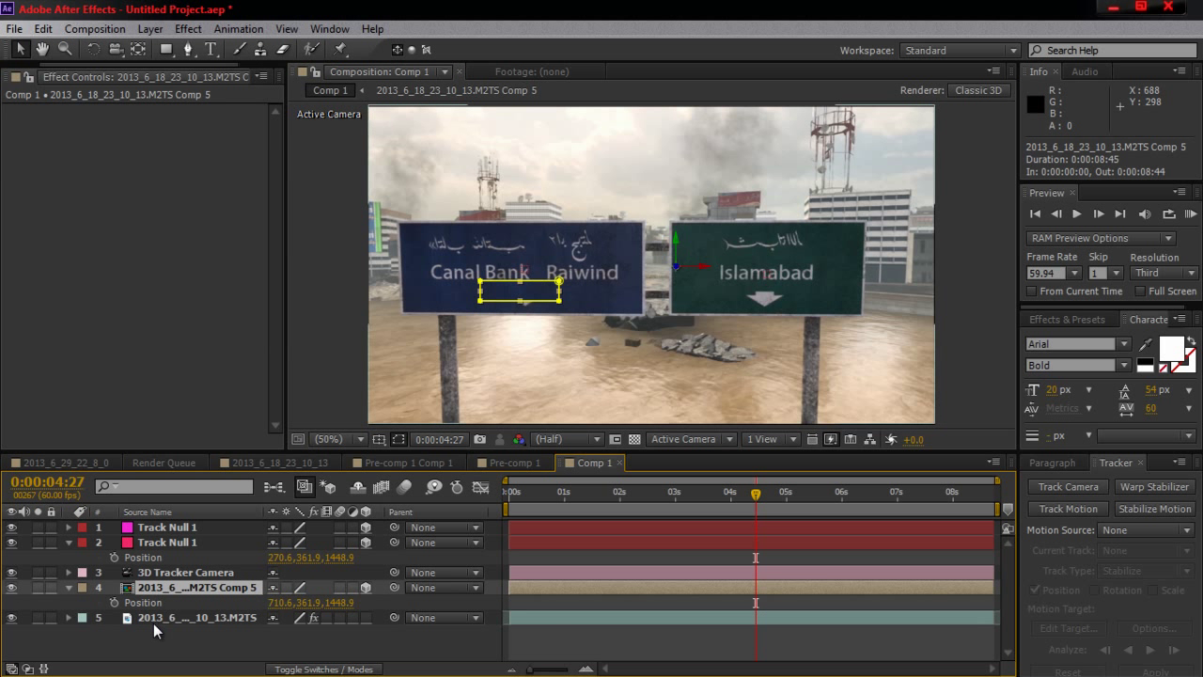
left_click(153, 621)
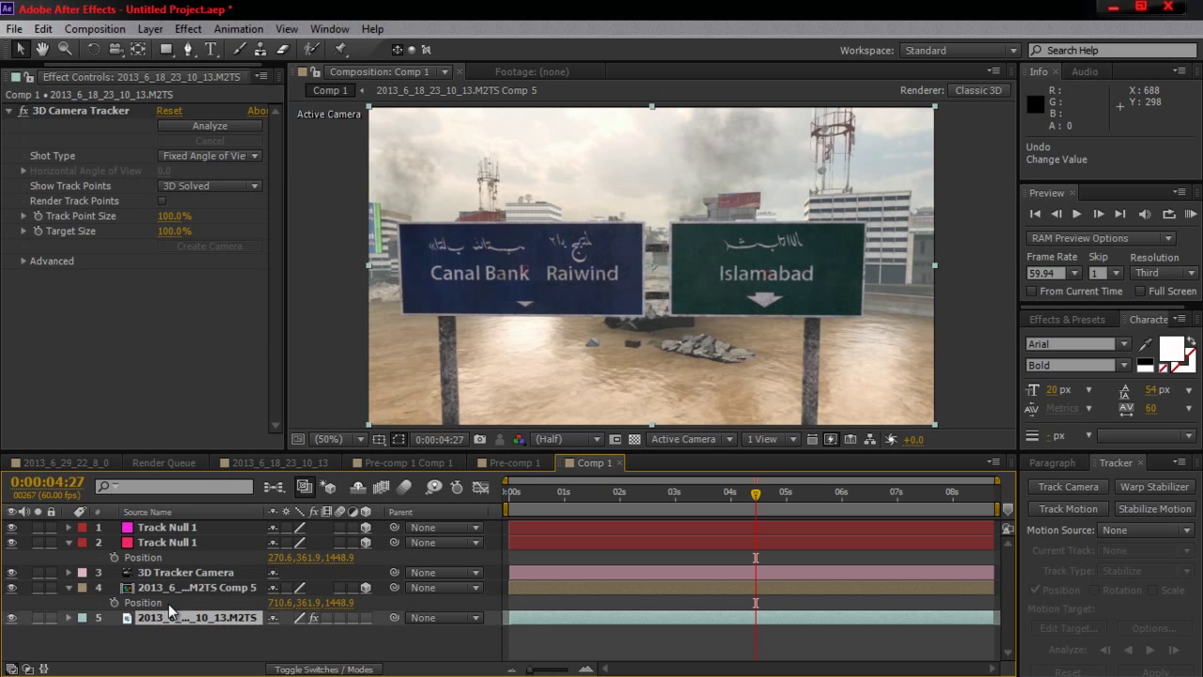
left_click(172, 589)
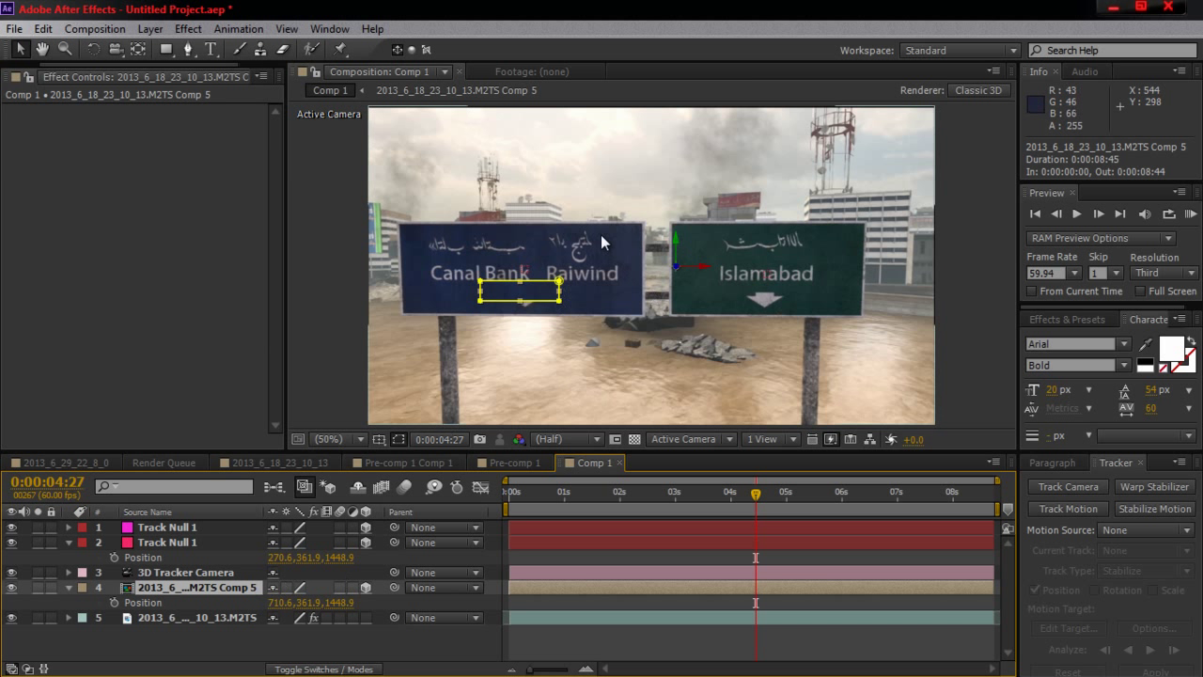
Unlink the patch's Scale proportions and stretch it wider horizontally only
key("s")
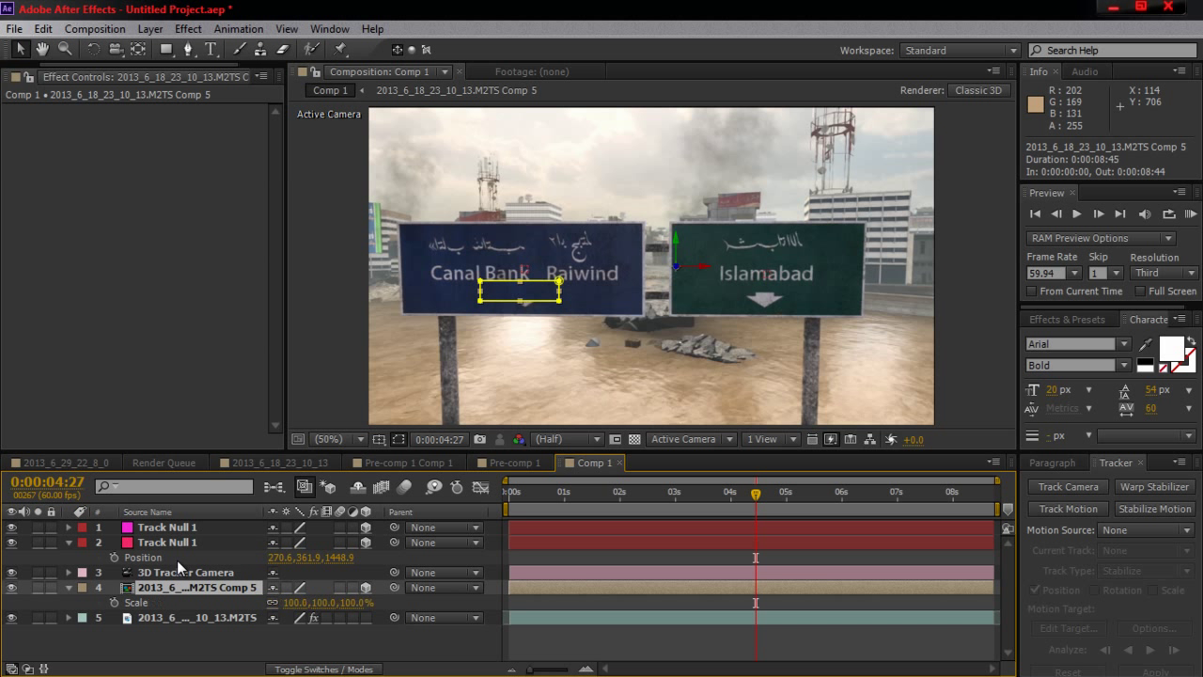
left_click(272, 603)
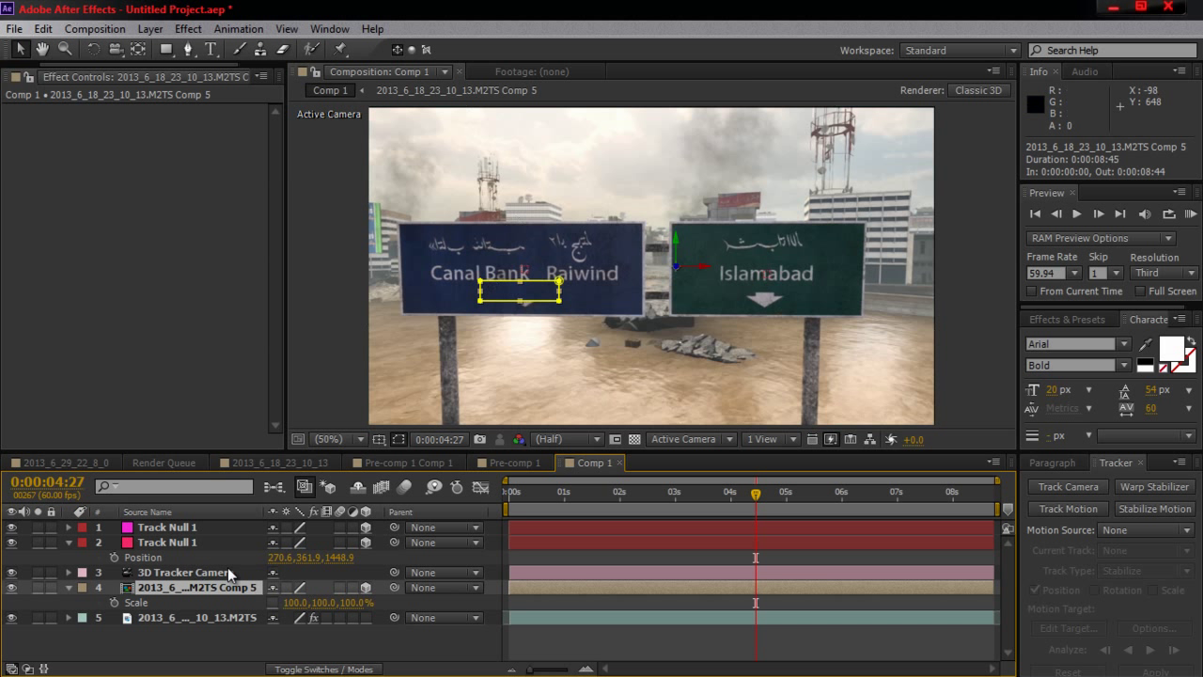
left_click_drag(294, 603, 389, 592)
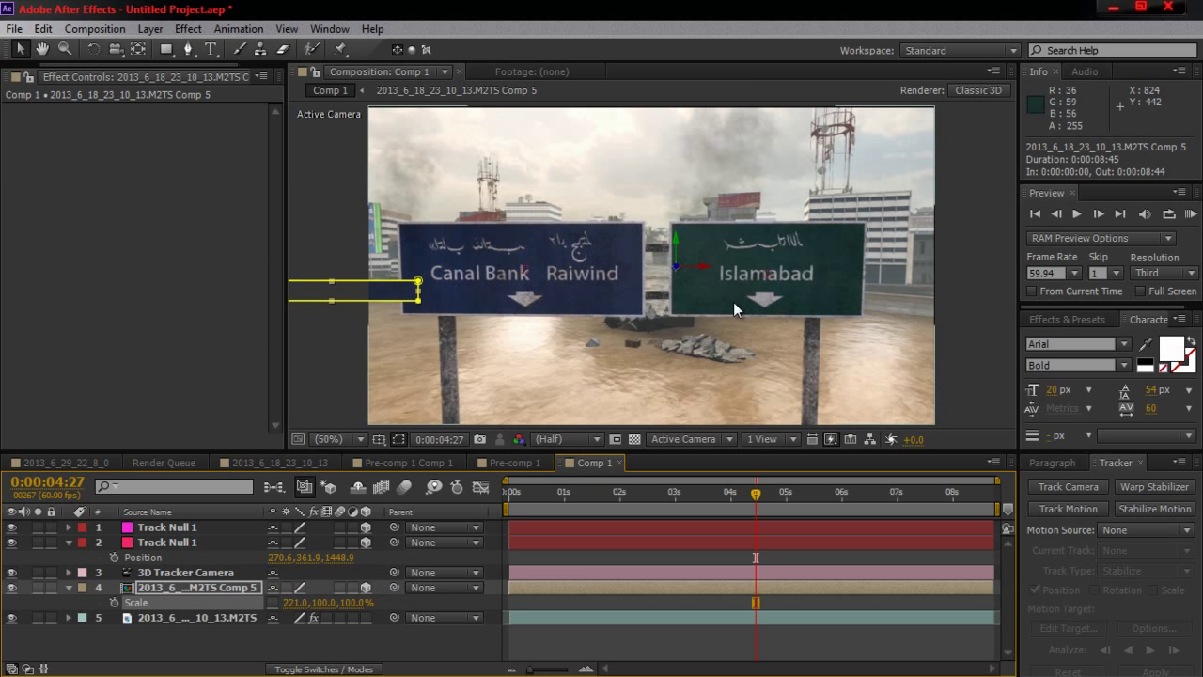
Scale the patch to 278 by 380% and reposition it over the Canal Bank and Raiwind lettering
left_click_drag(704, 271, 952, 251)
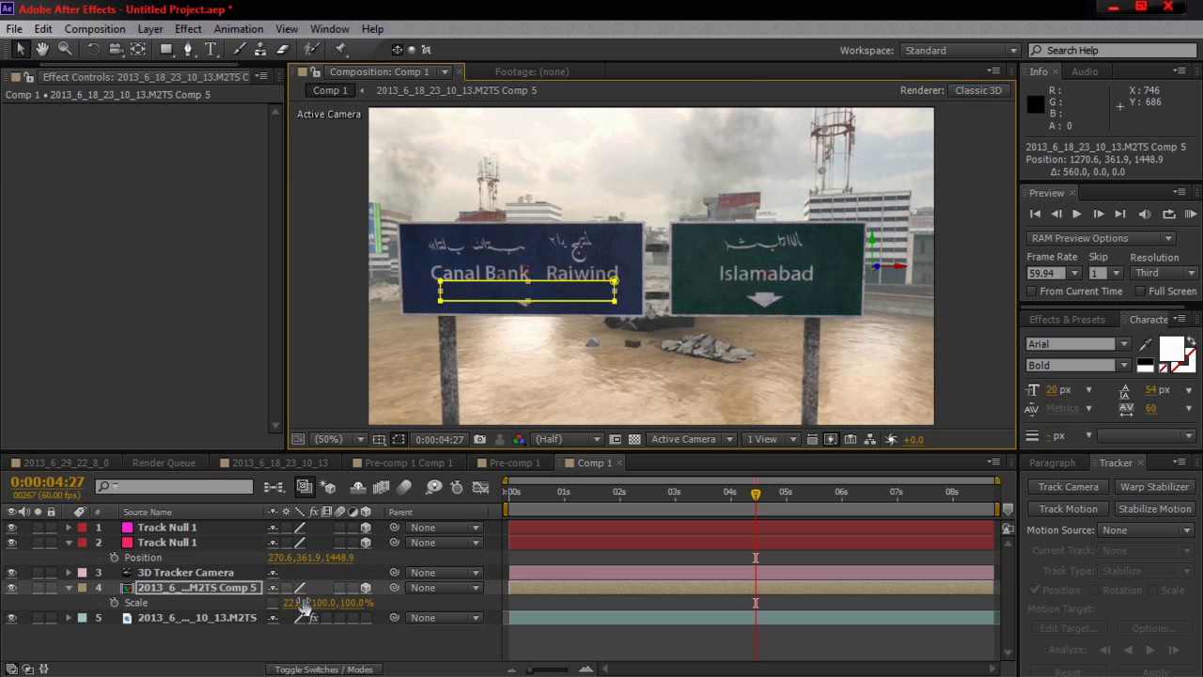
left_click_drag(295, 603, 333, 601)
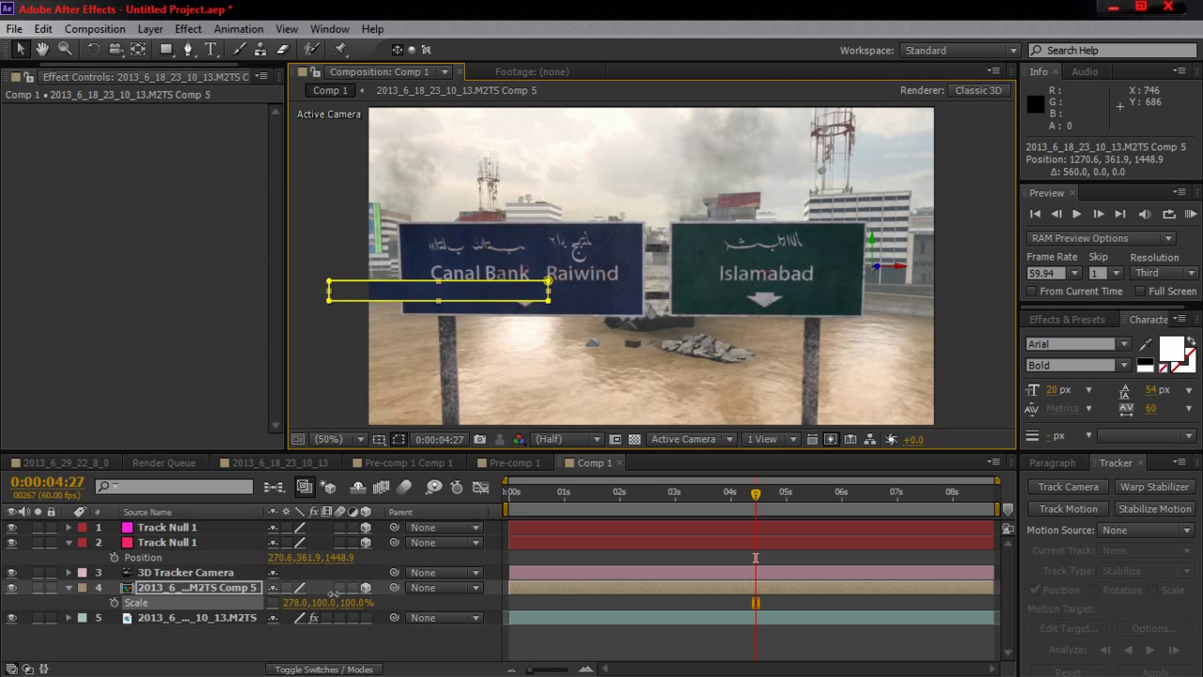
left_click_drag(898, 266, 1012, 263)
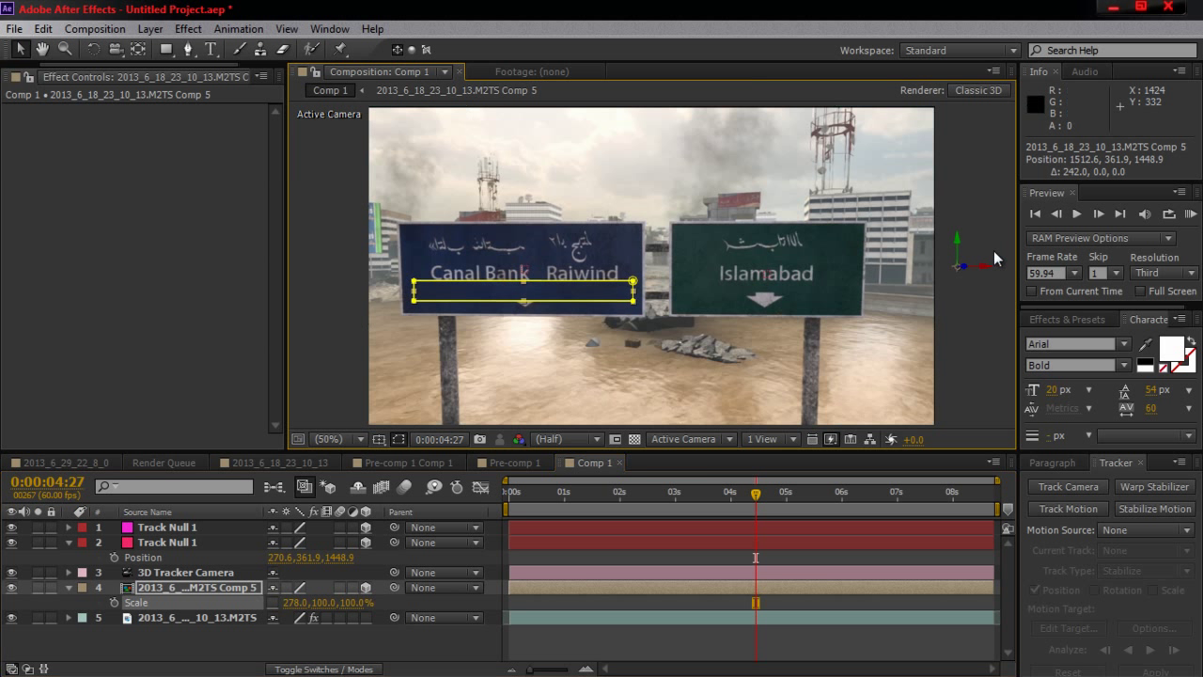
left_click_drag(324, 603, 609, 545)
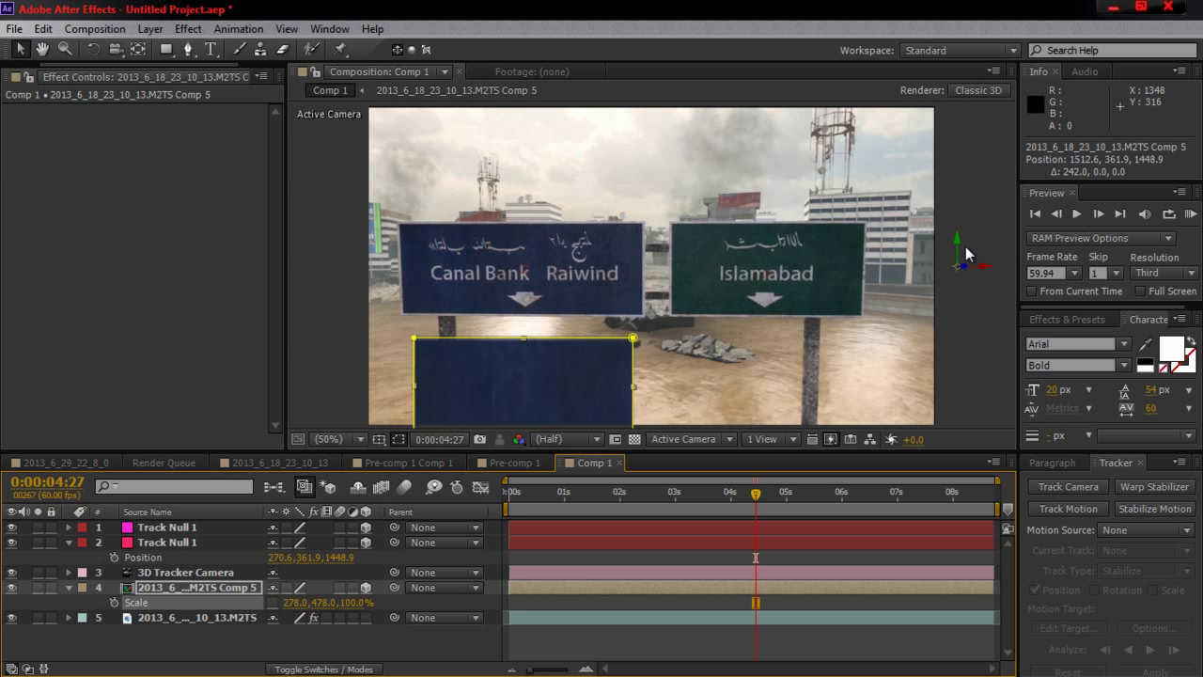
left_click_drag(957, 226, 964, 99)
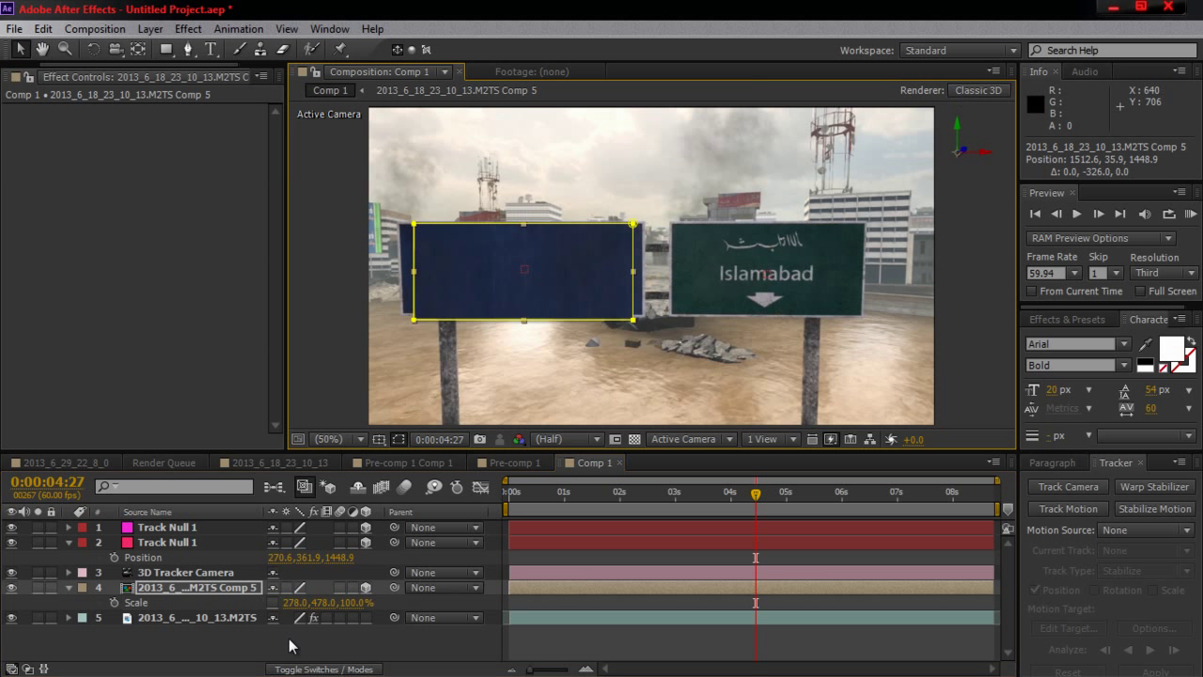
left_click_drag(314, 603, 237, 603)
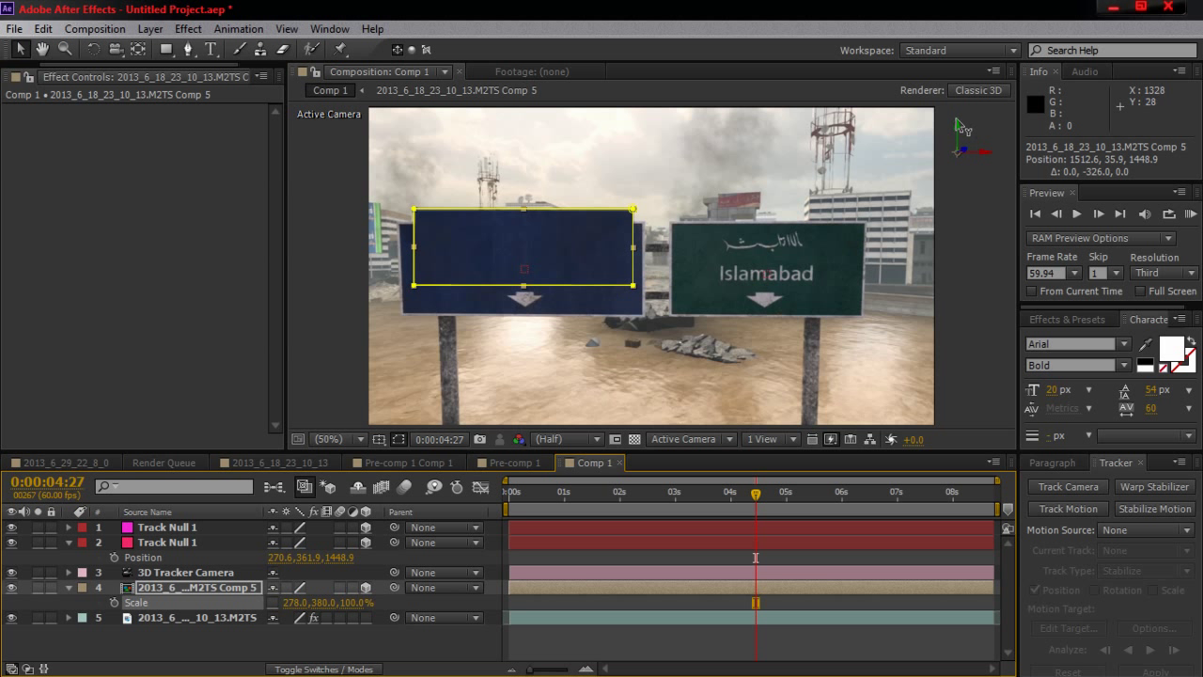
left_click_drag(959, 128, 959, 142)
Zoom in on the sign and fit Mask 1's top corners to the panel's upper edges
left_click(400, 440)
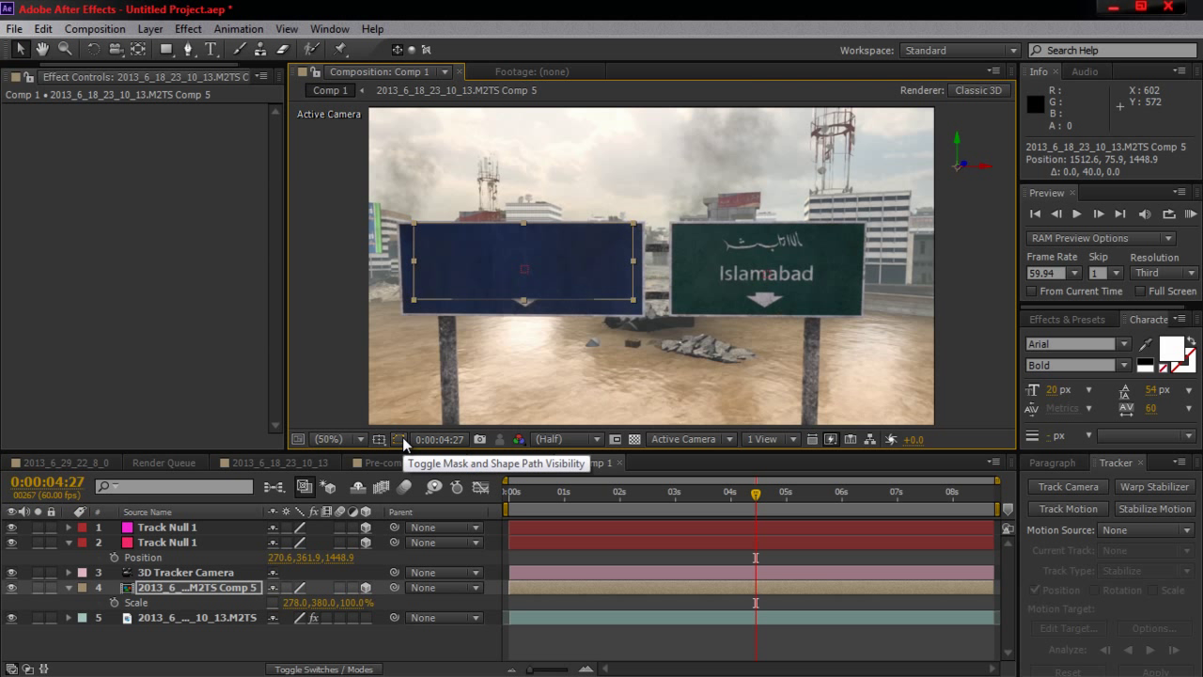
left_click(403, 440)
key("period")
key("period")
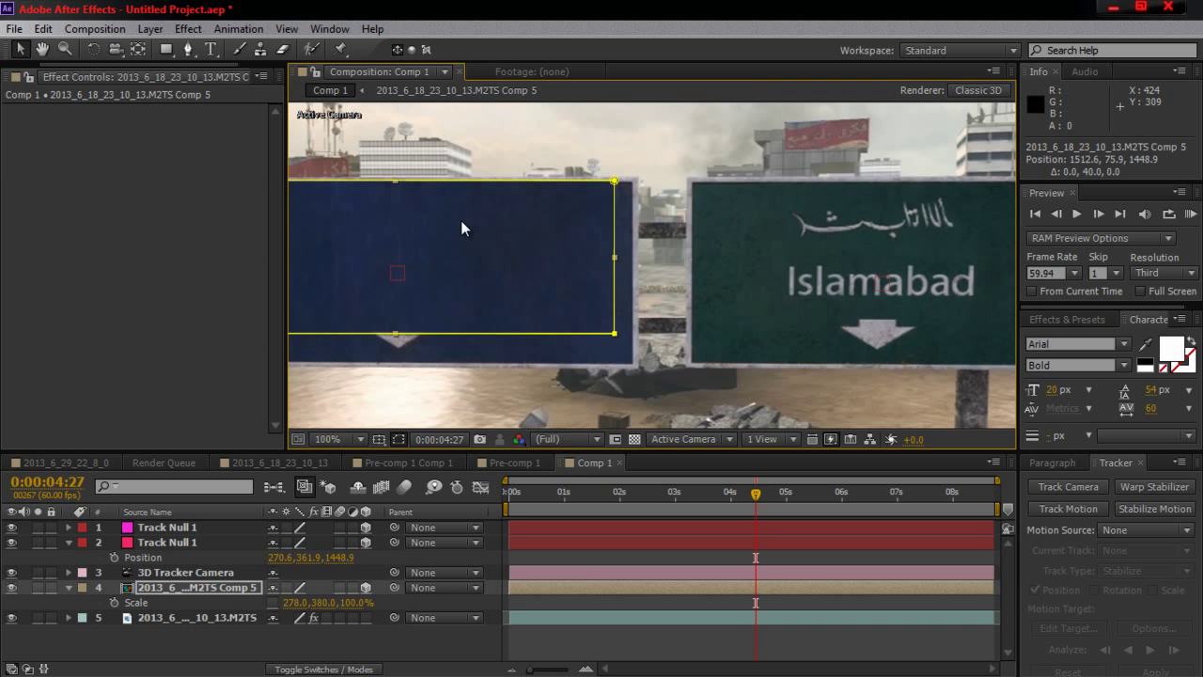
key("h")
left_click_drag(666, 242, 1008, 280)
key("v")
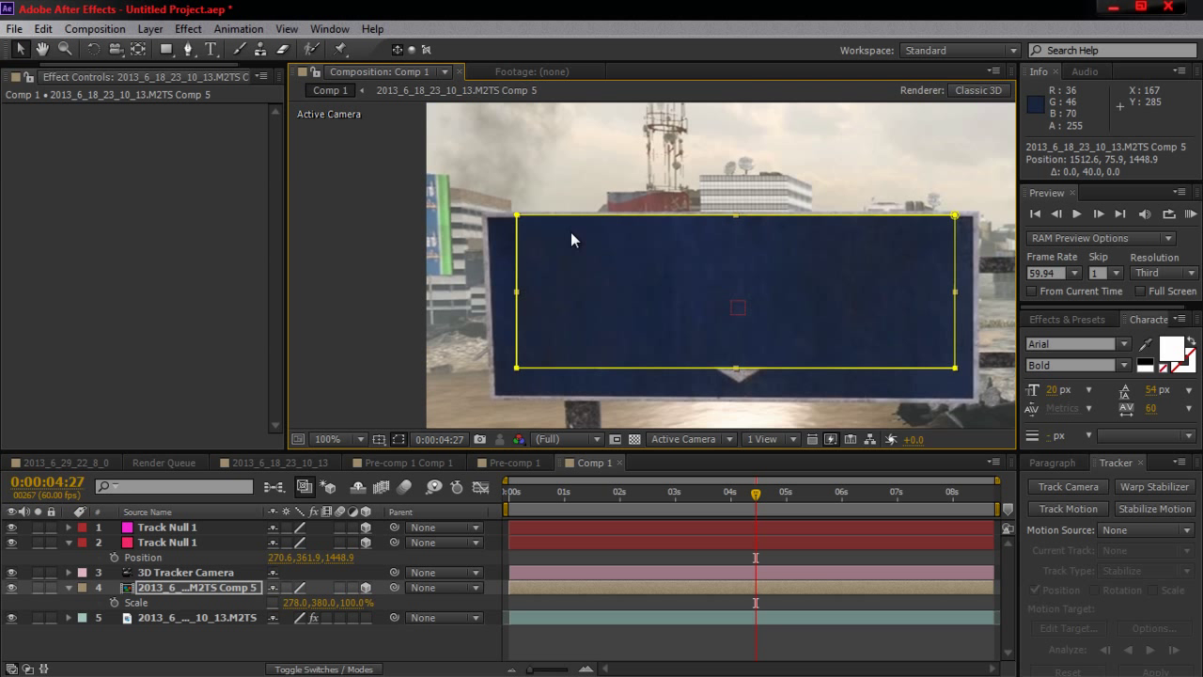
left_click(519, 219)
left_click_drag(519, 219, 513, 222)
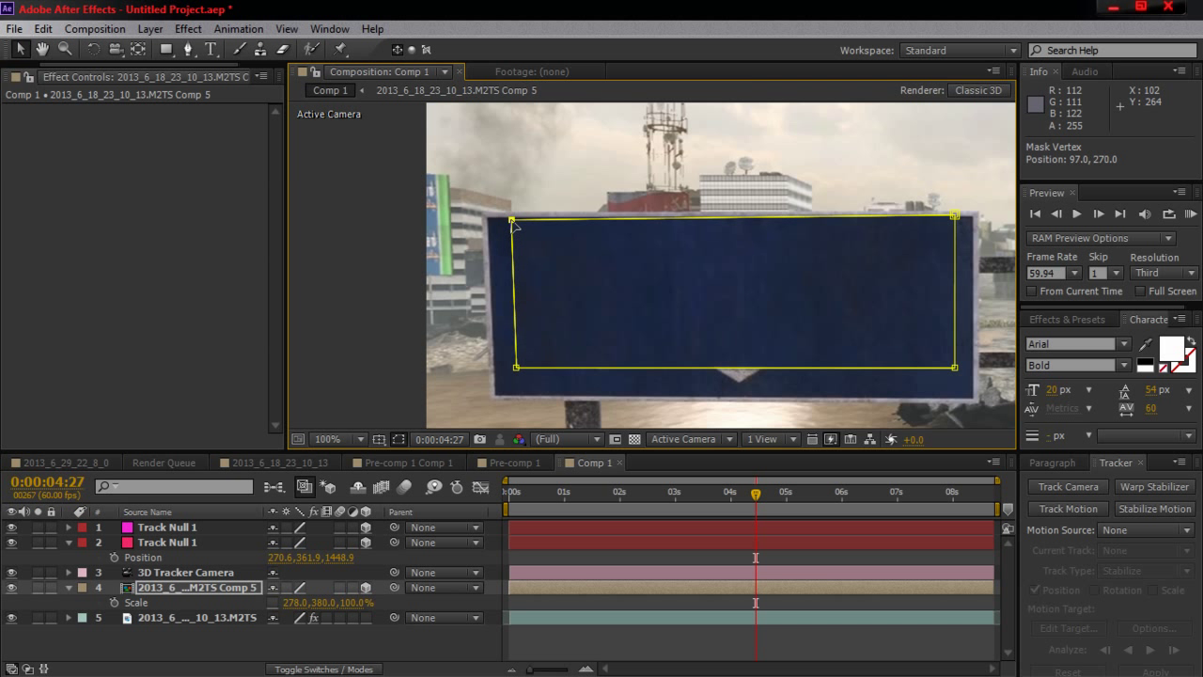
left_click_drag(956, 216, 960, 223)
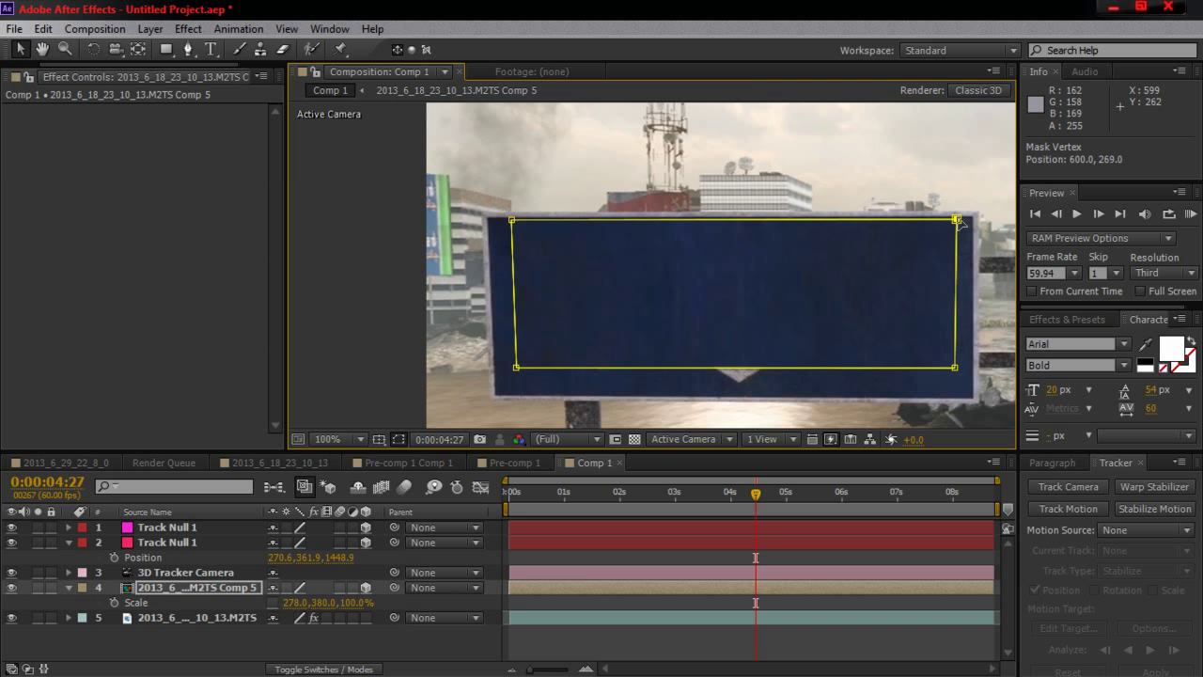
Raise Mask 1's lower corners onto the panel's bottom edge, above the down-arrow
left_click(954, 367)
left_click_drag(954, 367, 952, 335)
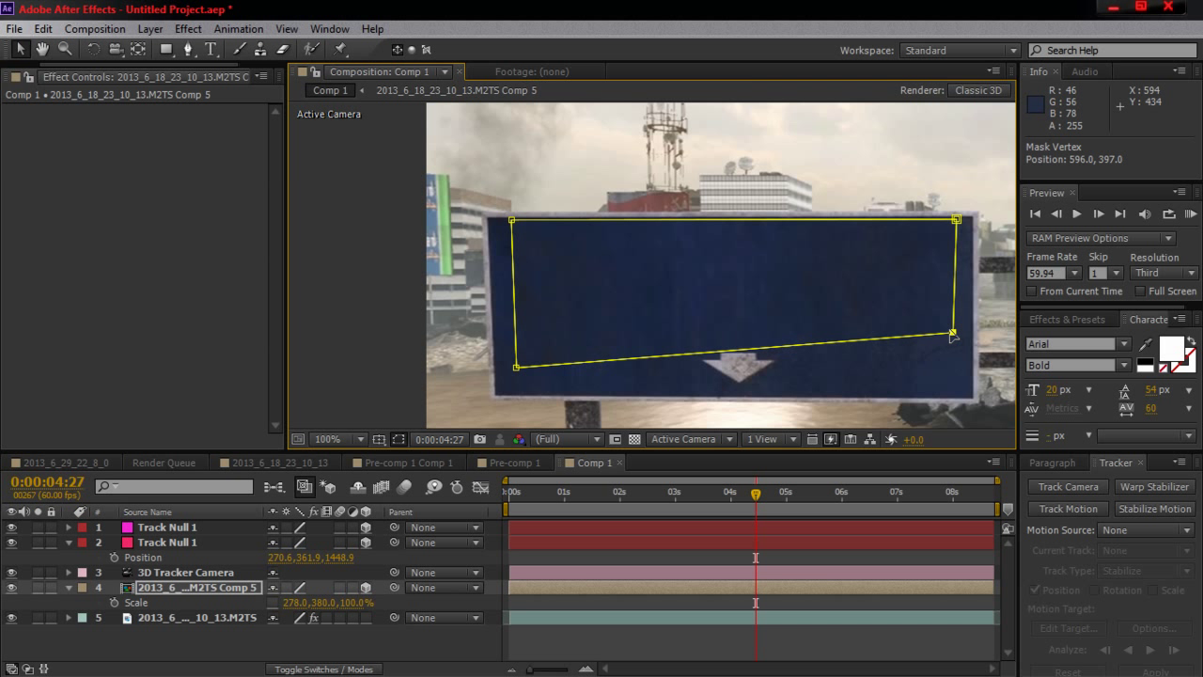
left_click_drag(516, 368, 510, 350)
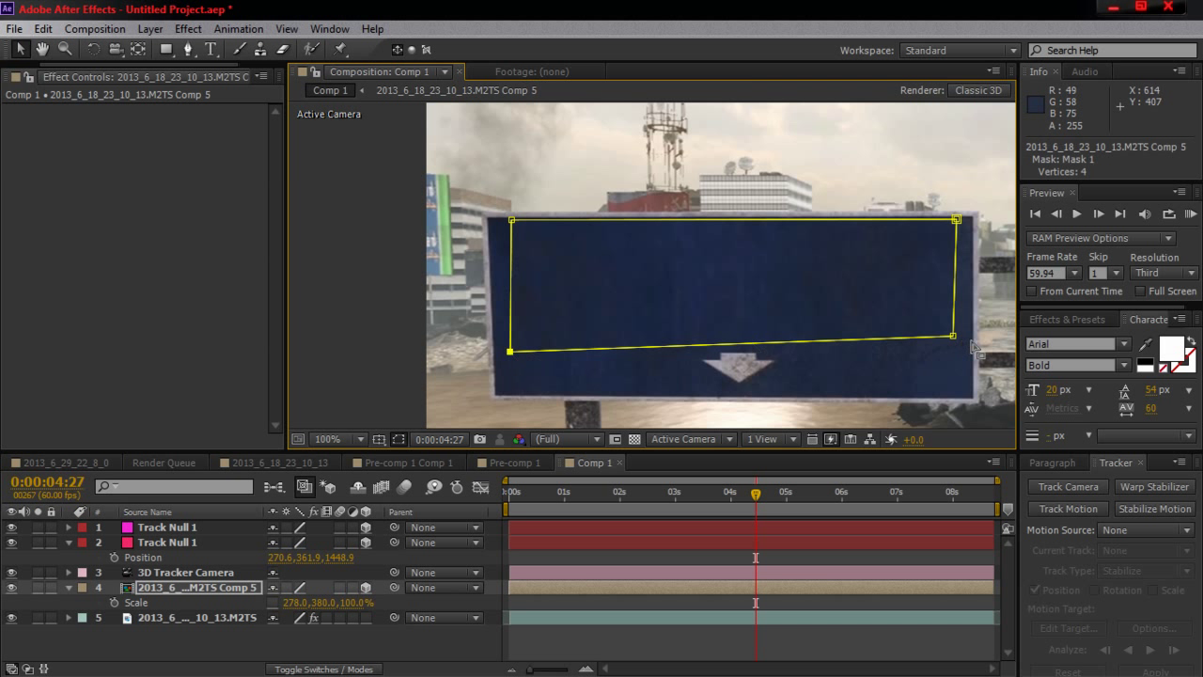
left_click_drag(954, 343, 957, 351)
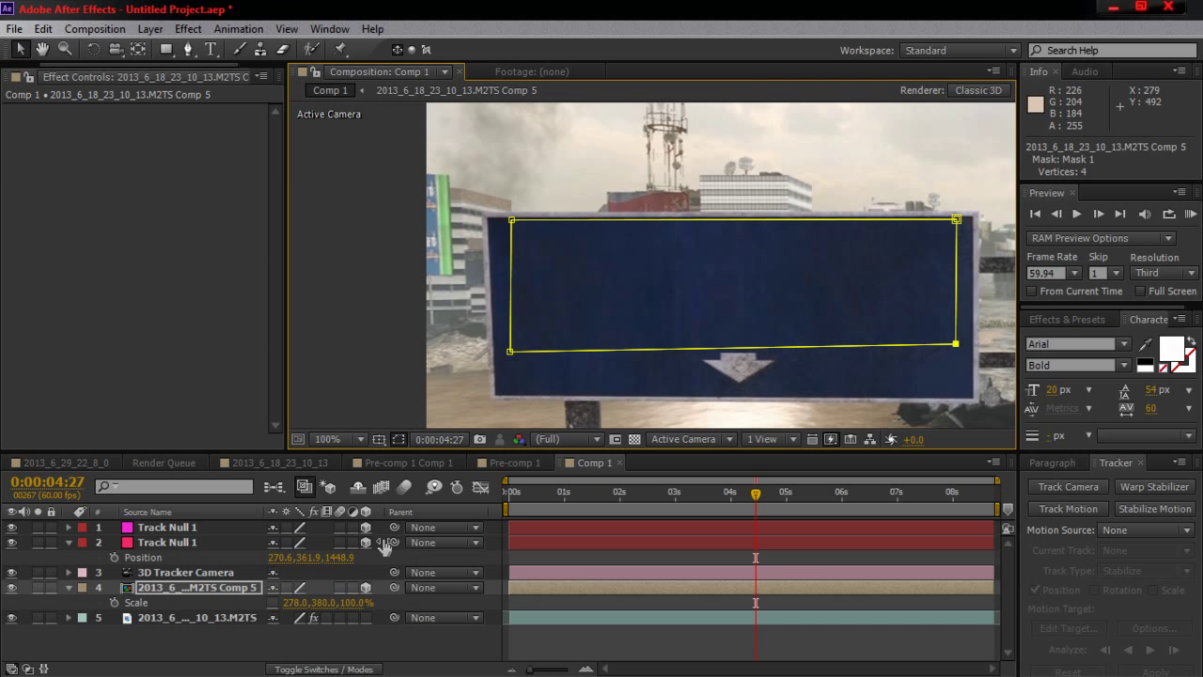
Set Mask 1's feather to 5 pixels on the sign-patch layer
left_click(250, 588)
key("f")
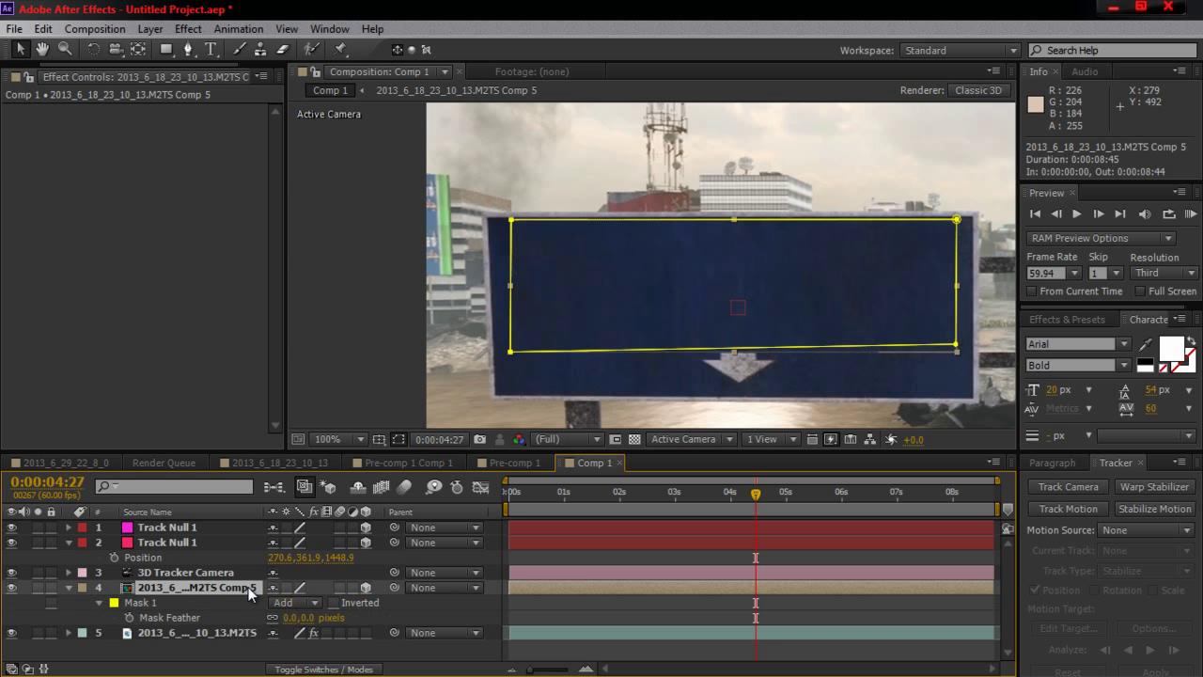
left_click(290, 617)
key("Return")
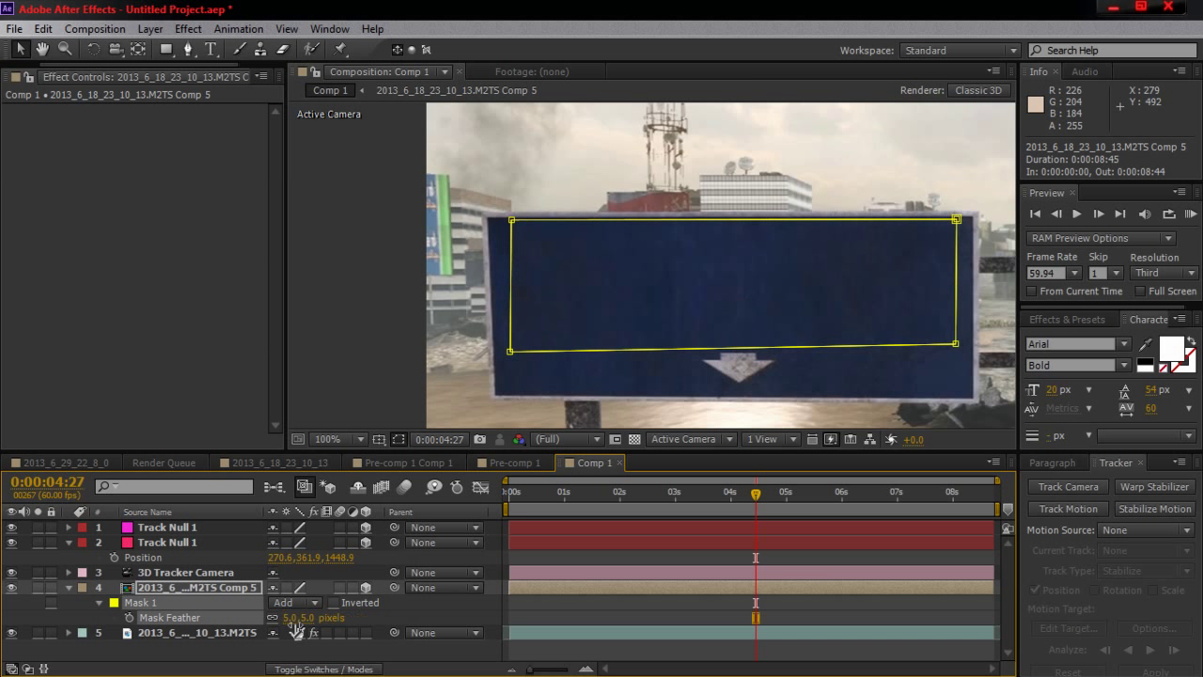
Toggle the mask outline to check the softened edge, then fit the whole shot in the viewer
left_click(398, 439)
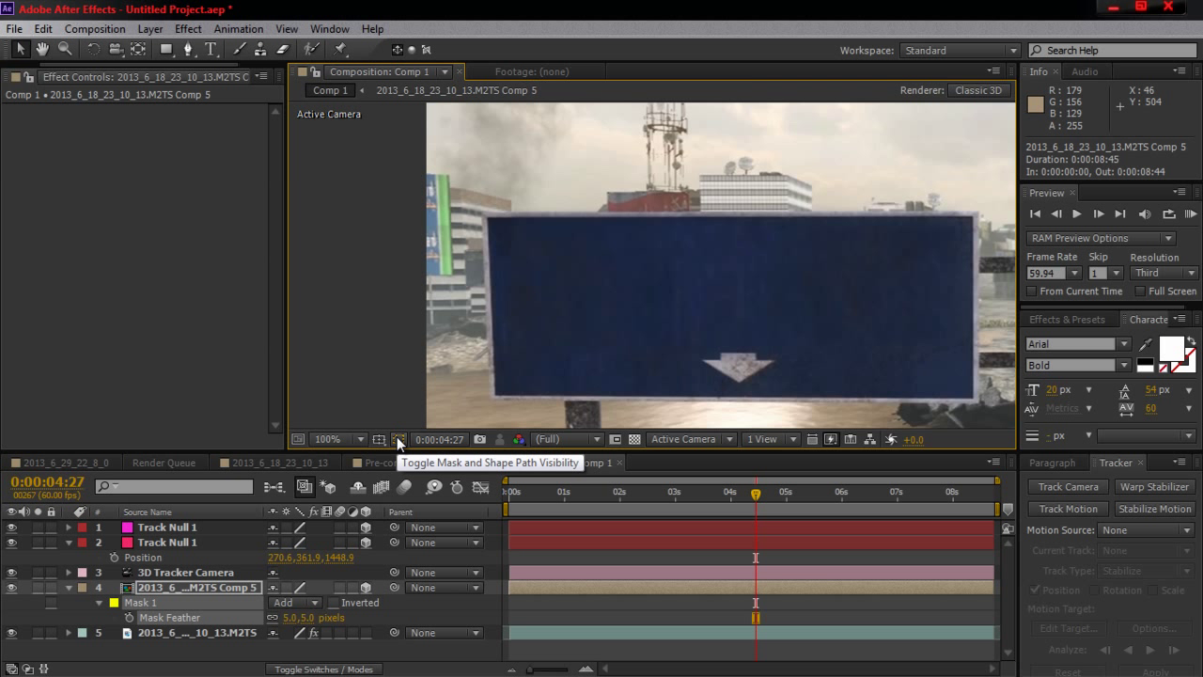
left_click(399, 439)
left_click(398, 439)
left_click(399, 439)
left_click(399, 439)
left_click(398, 440)
left_click(399, 439)
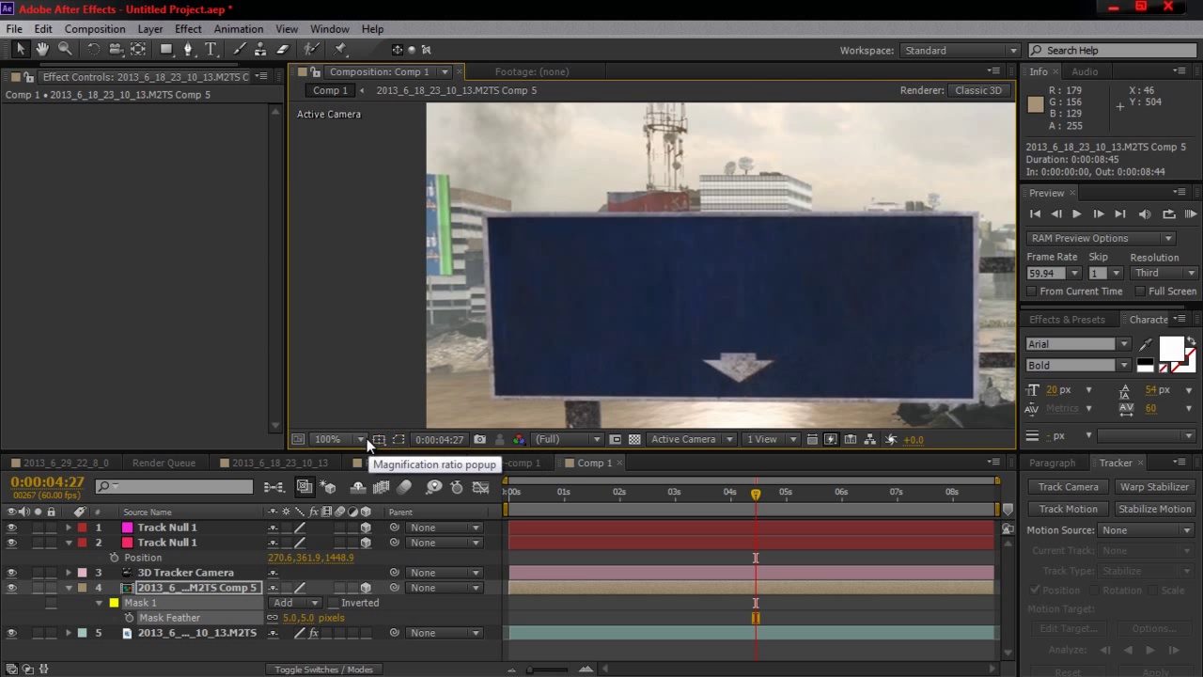
left_click(364, 438)
left_click(348, 135)
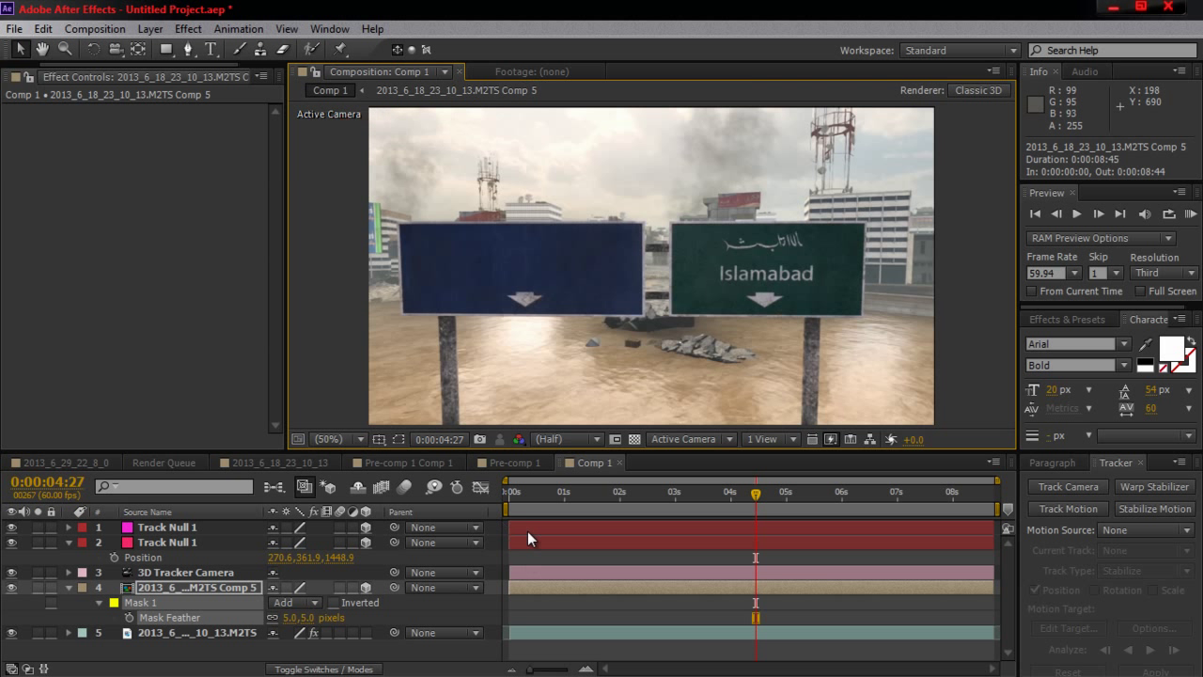
Add a KOBY text layer on the blanked blue sign, shift it lower-right, and make it 3D
left_click(215, 586)
left_click(209, 48)
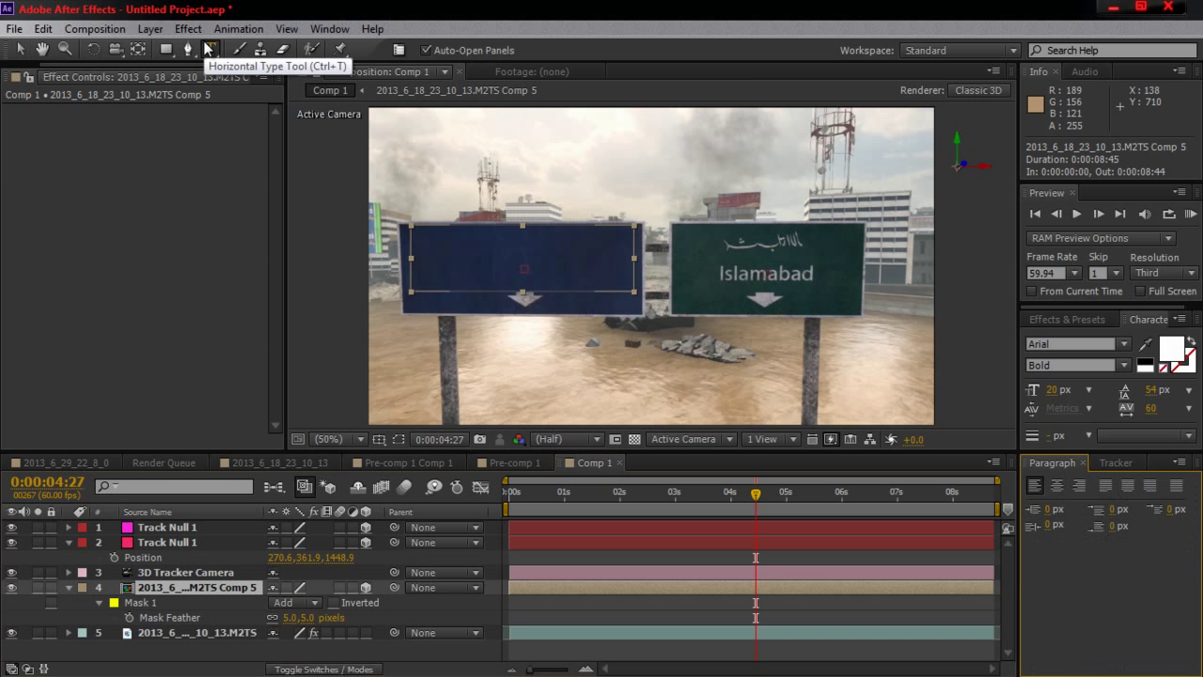
left_click(466, 256)
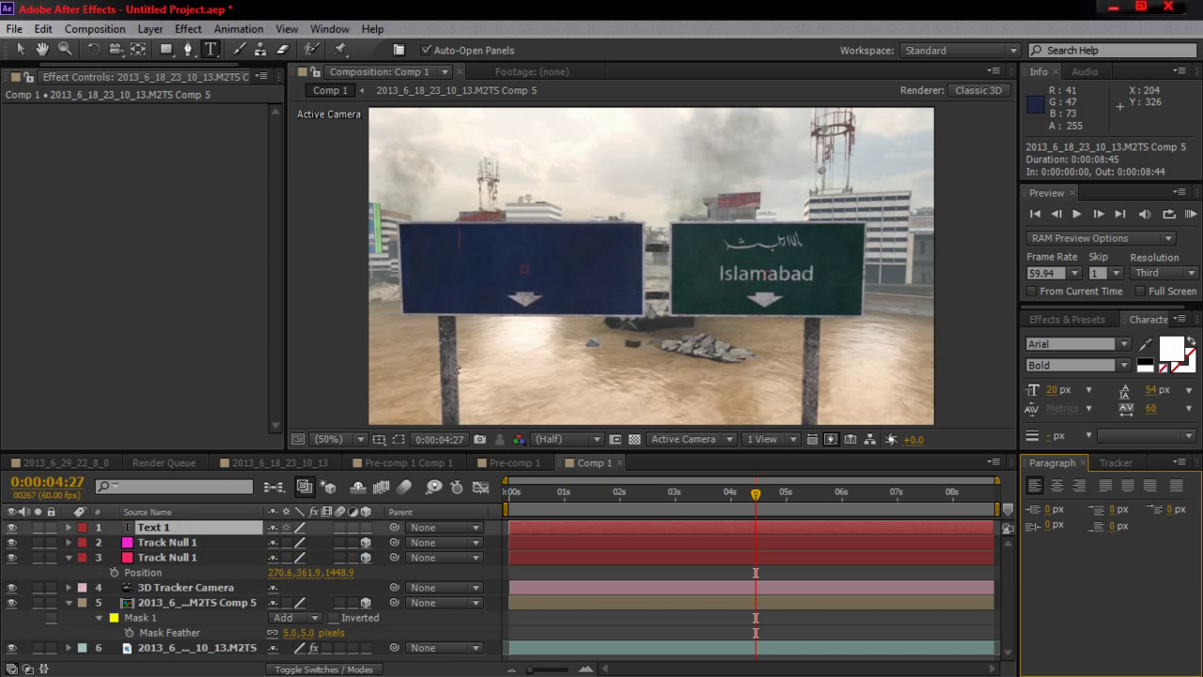
type("KOBY")
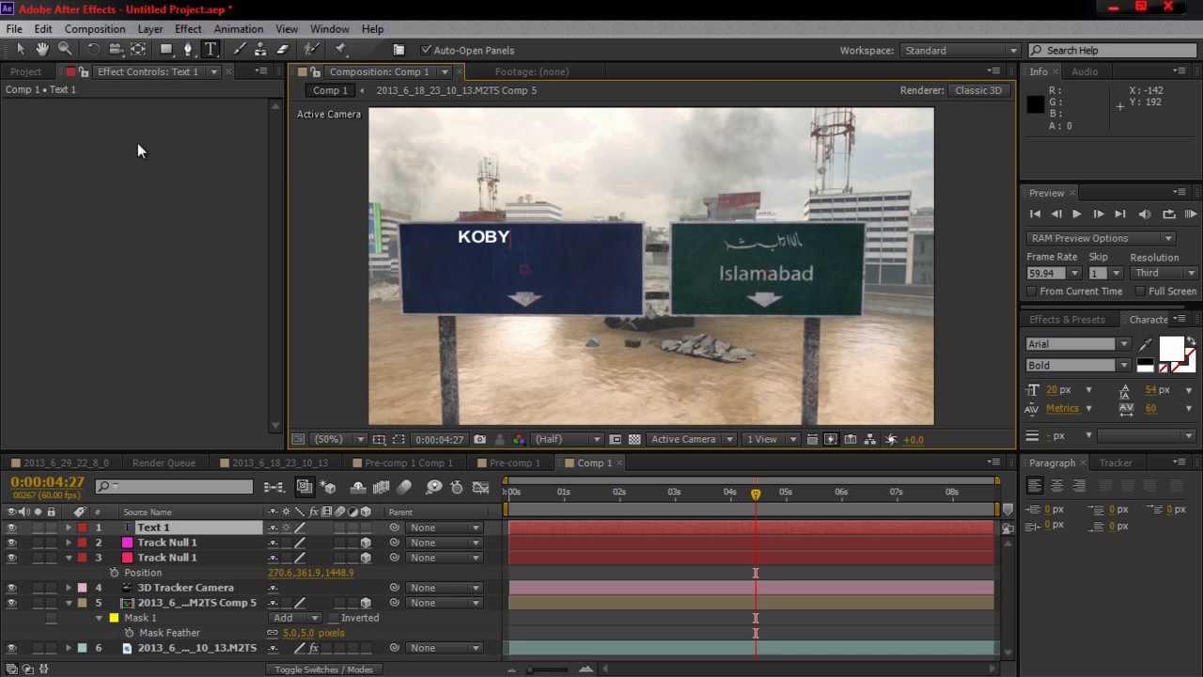
left_click(20, 49)
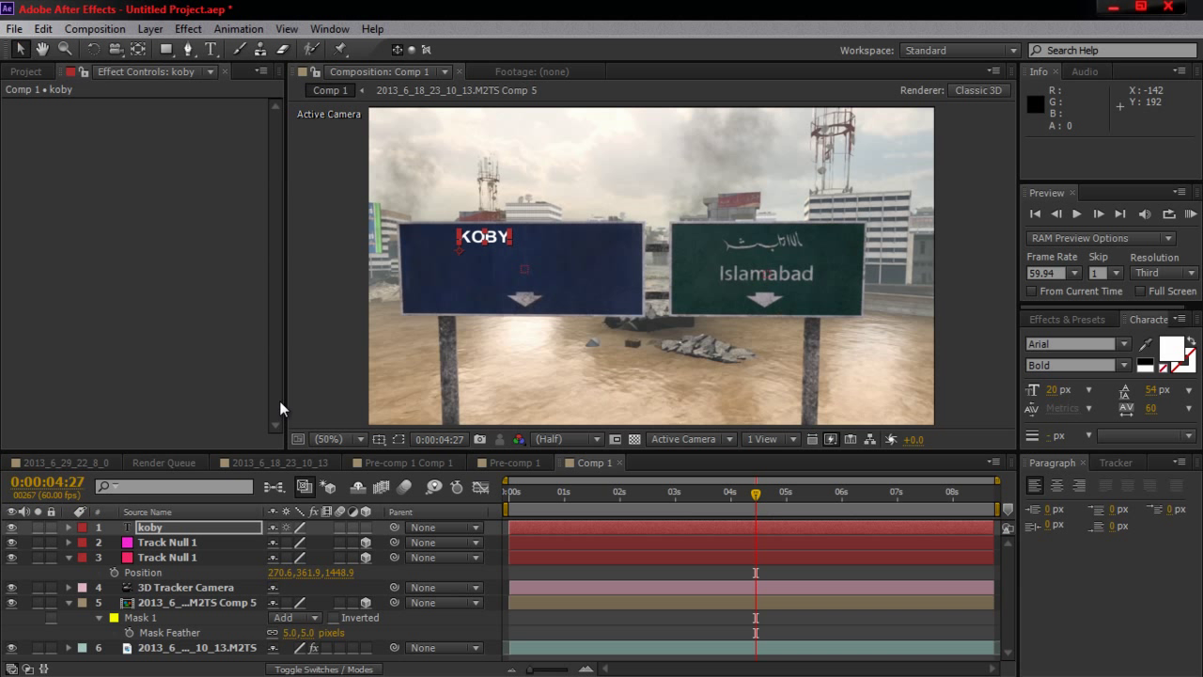
left_click_drag(500, 242, 546, 277)
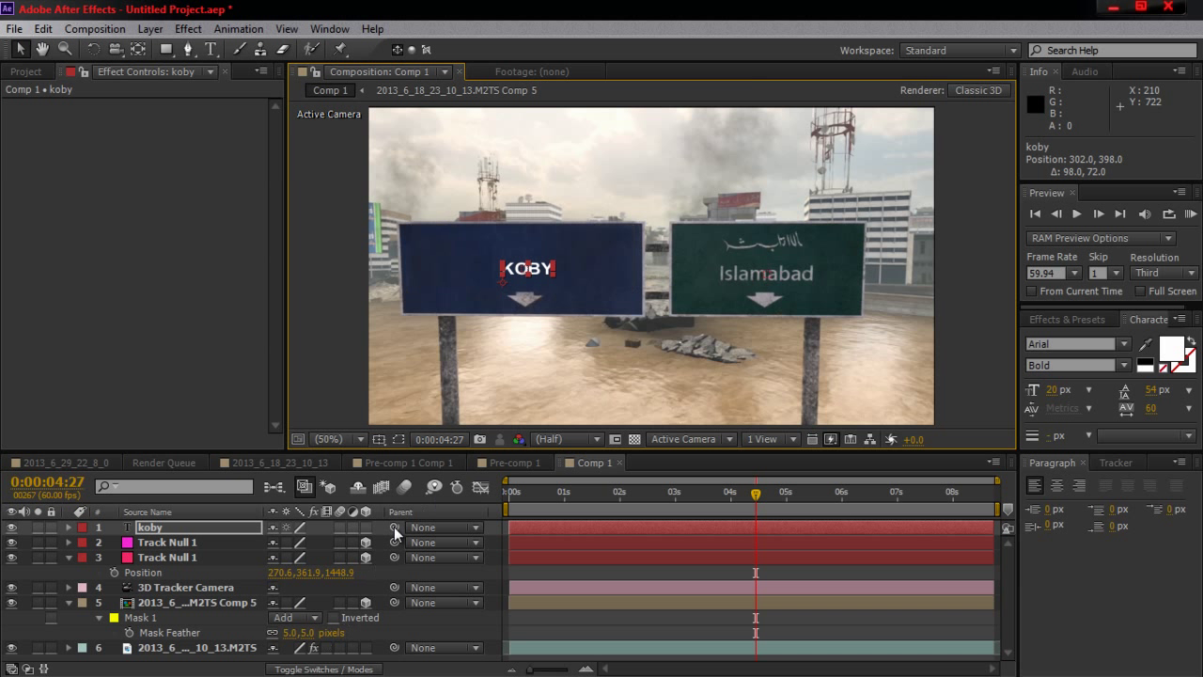
left_click(366, 526)
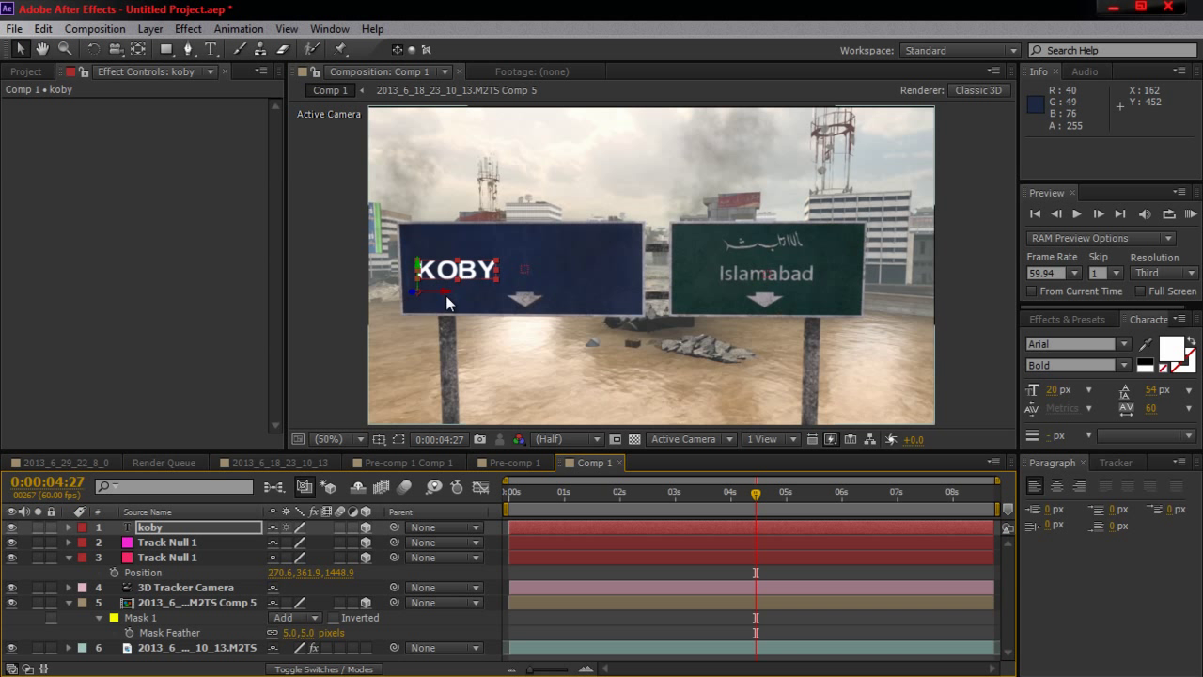
Paste Track Null 1's Position onto the koby text layer's Position
left_click(185, 575)
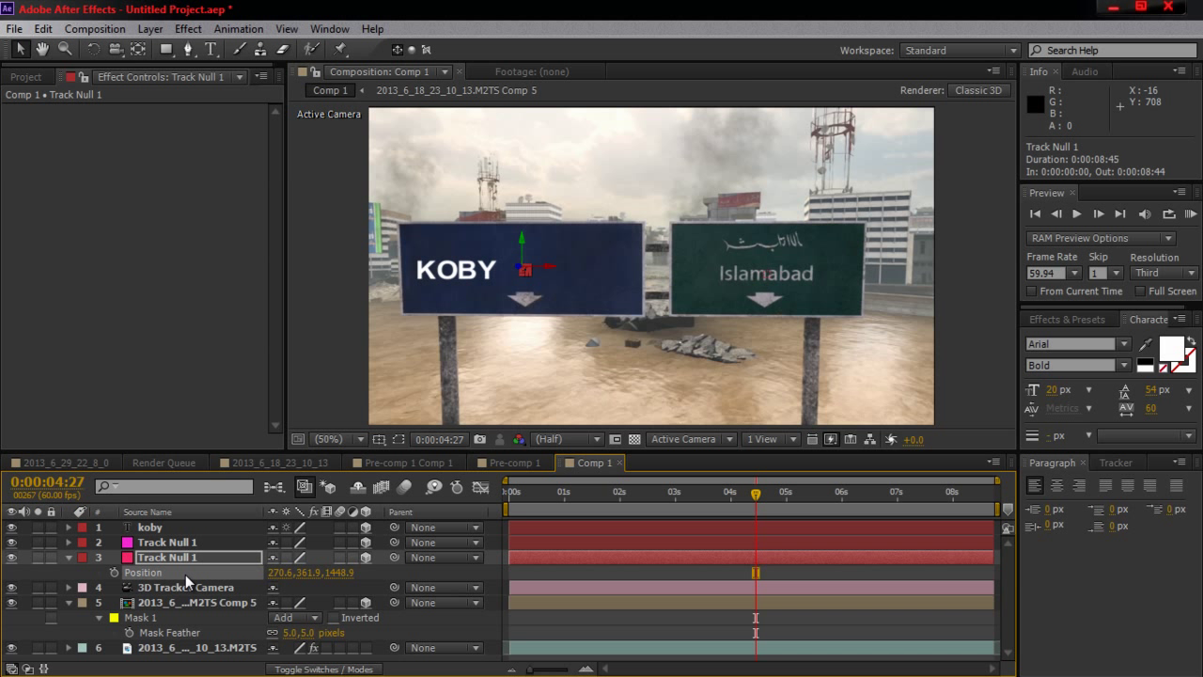
left_click(198, 530)
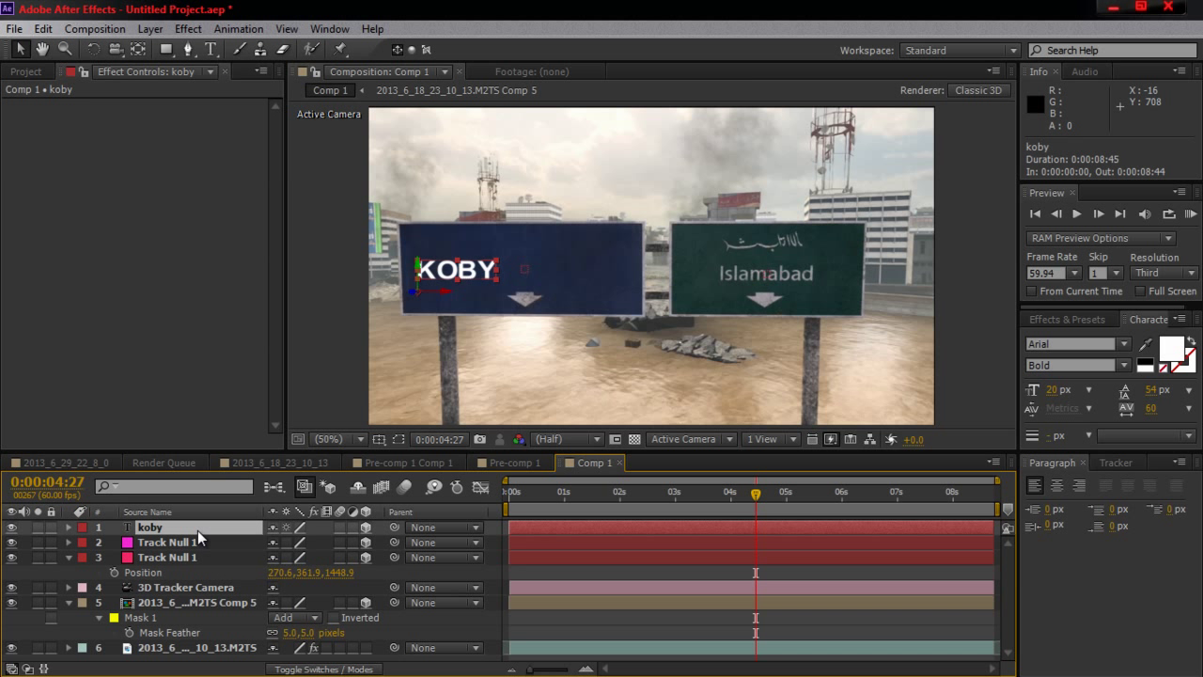
key("p")
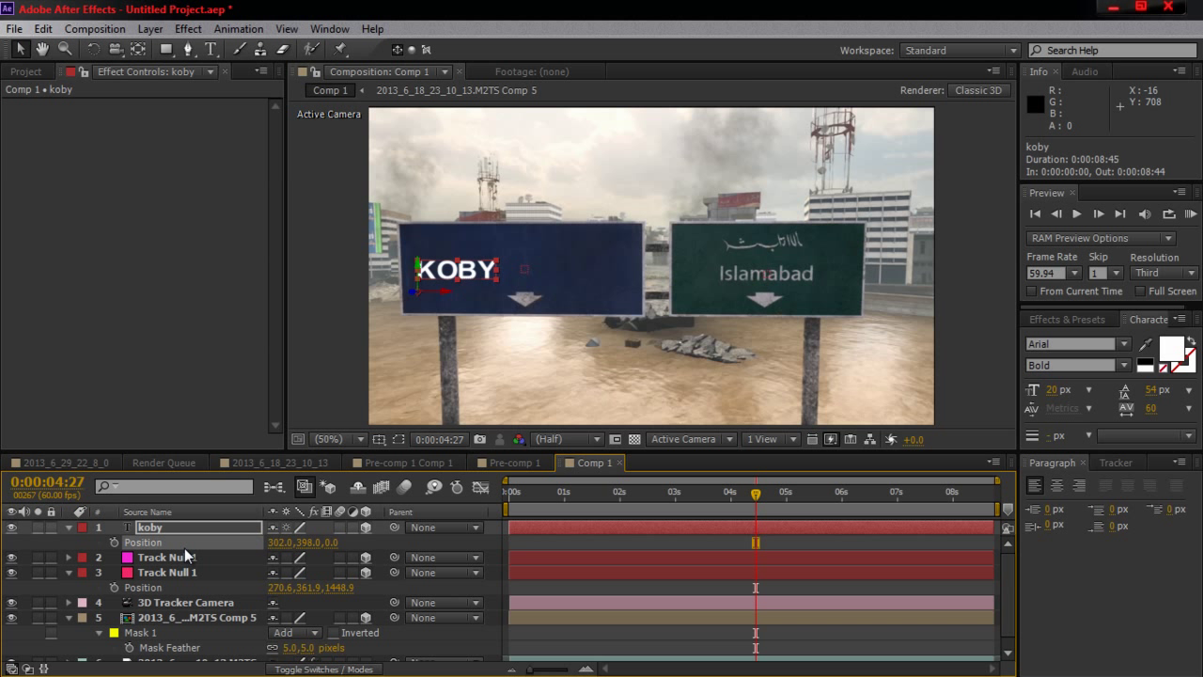
key("ctrl+v")
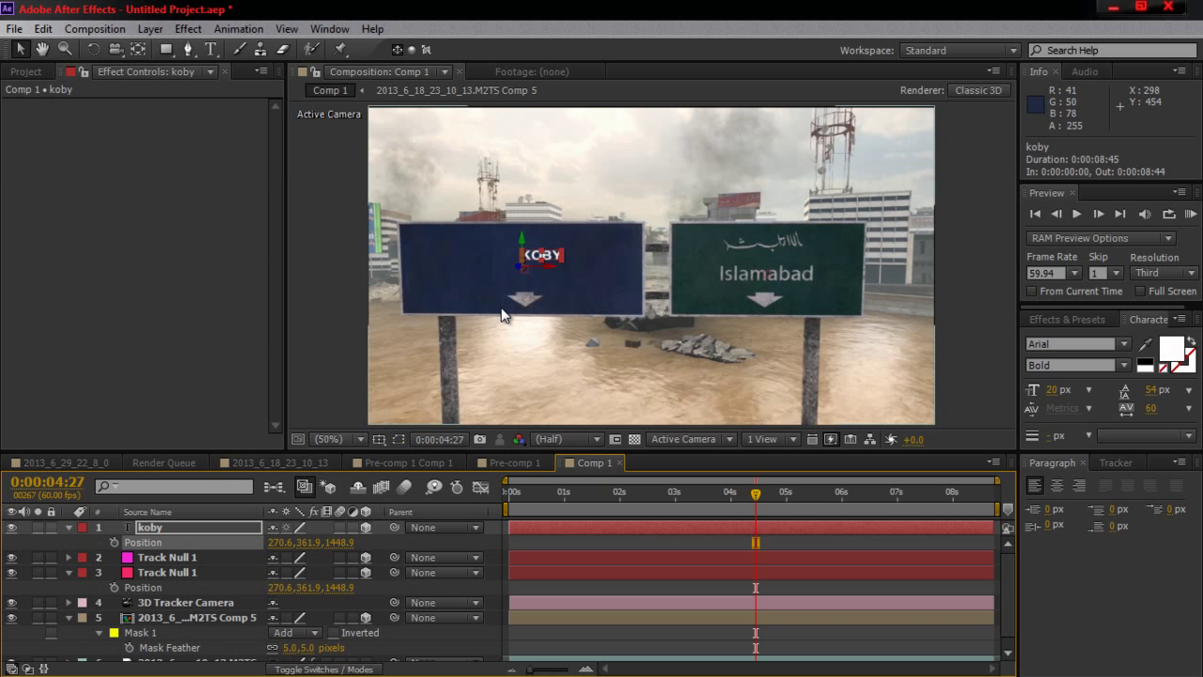
Scale KOBY to 235% and slide it left to centre it on the sign
left_click(163, 526)
key("s")
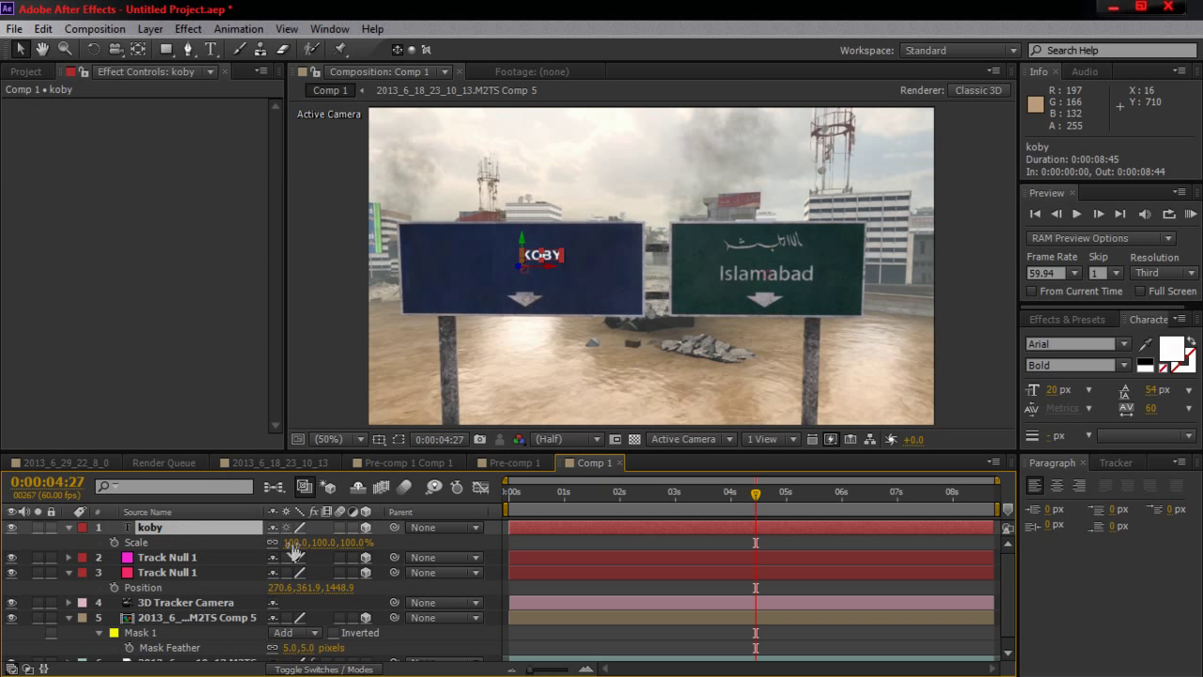
left_click_drag(299, 543, 418, 549)
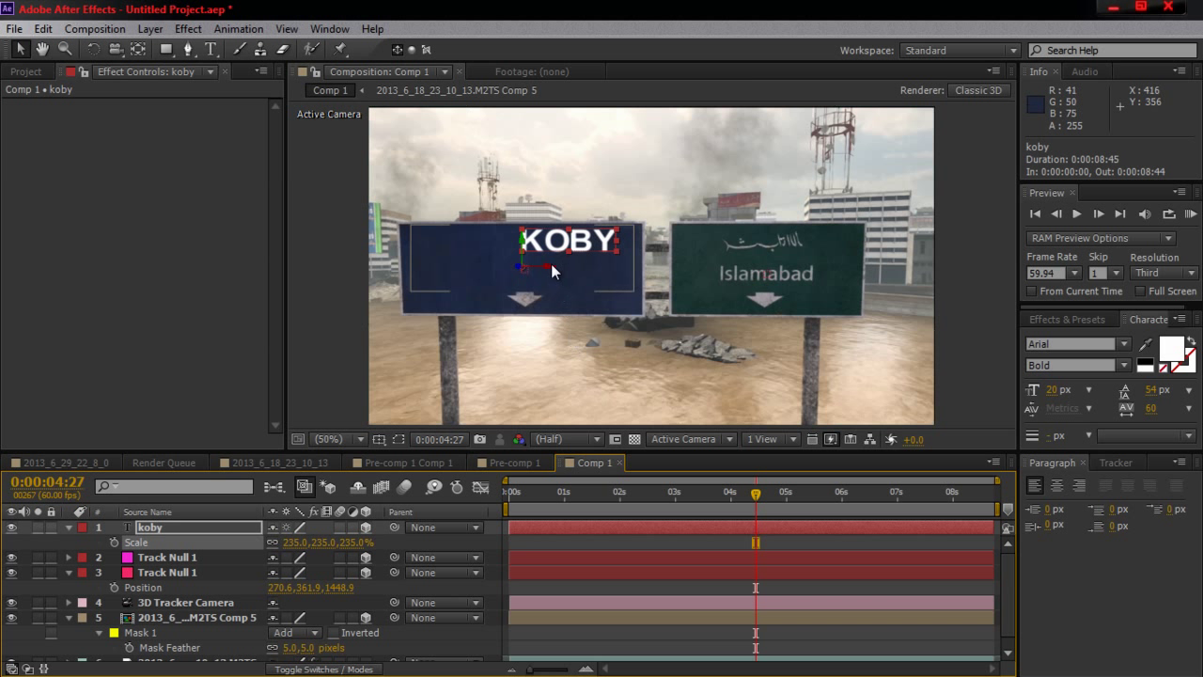
left_click_drag(557, 273, 473, 275)
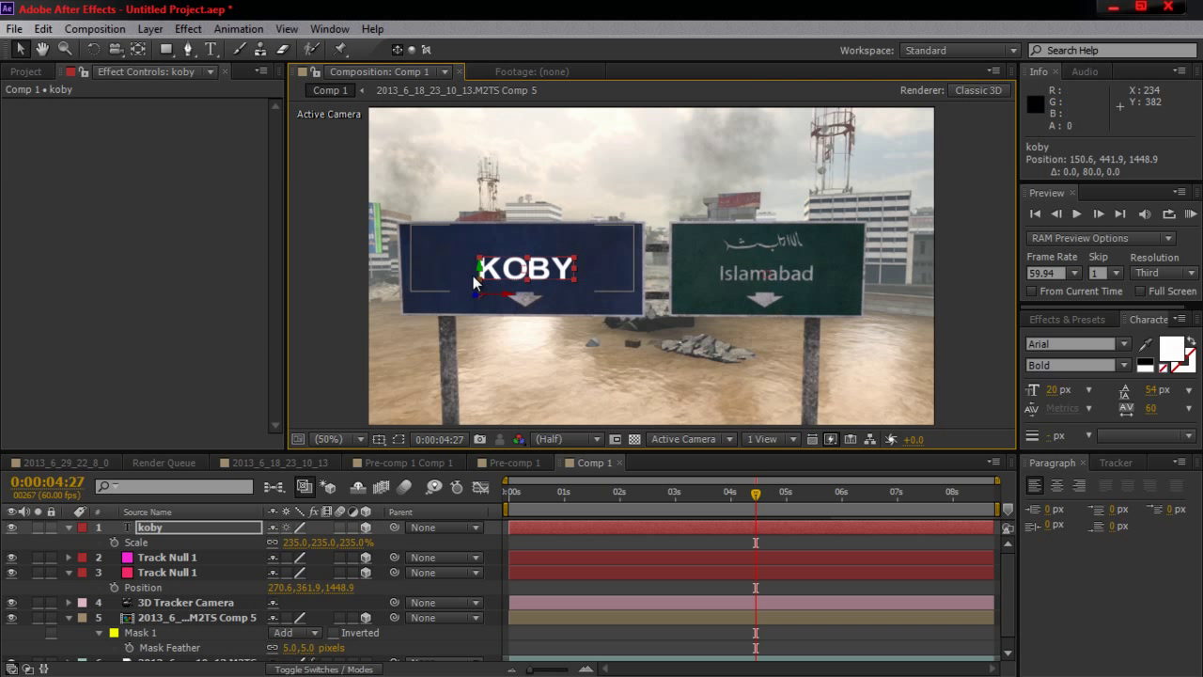
left_click(165, 527)
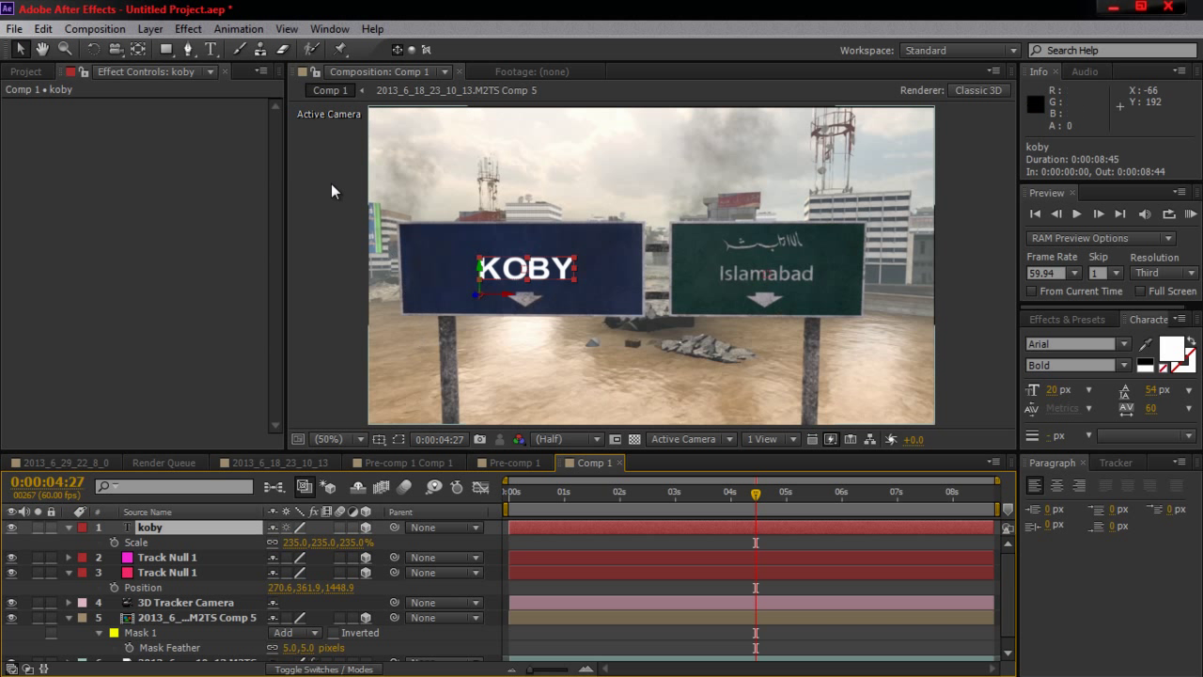
Apply the Text Shadow preset to KOBY with Softness 288.0 and Opacity 25%
left_click(252, 32)
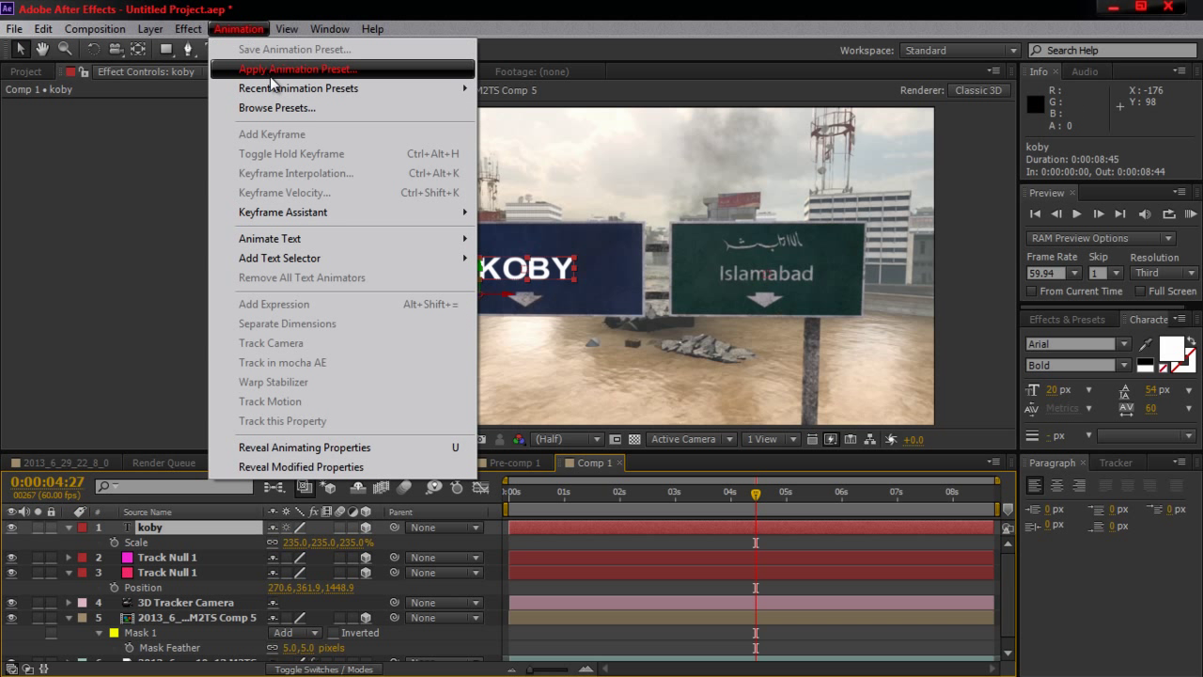
mouse_move(330, 89)
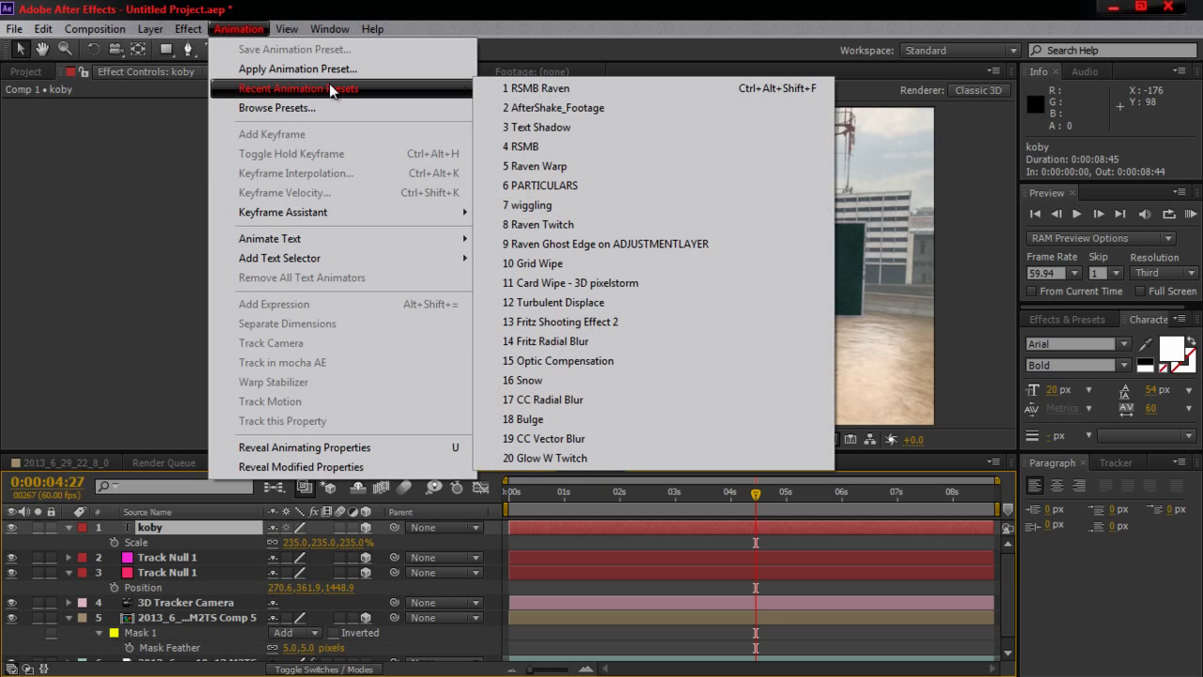
left_click(555, 128)
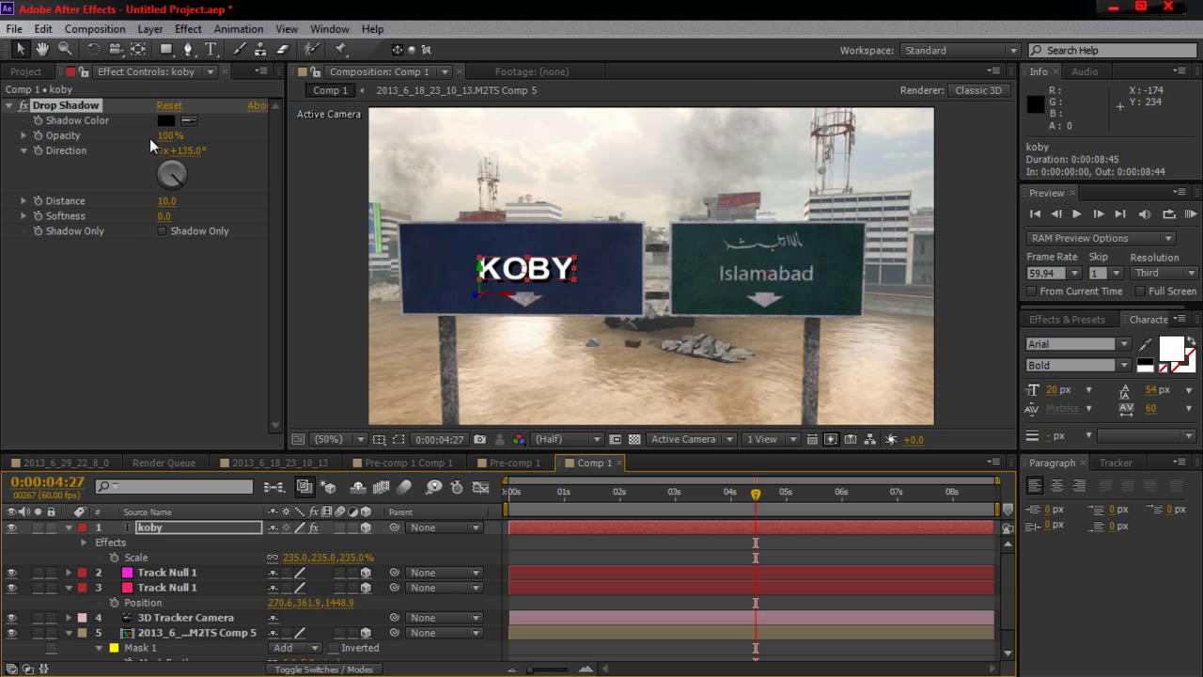
left_click_drag(314, 213, 376, 213)
left_click_drag(587, 206, 484, 218)
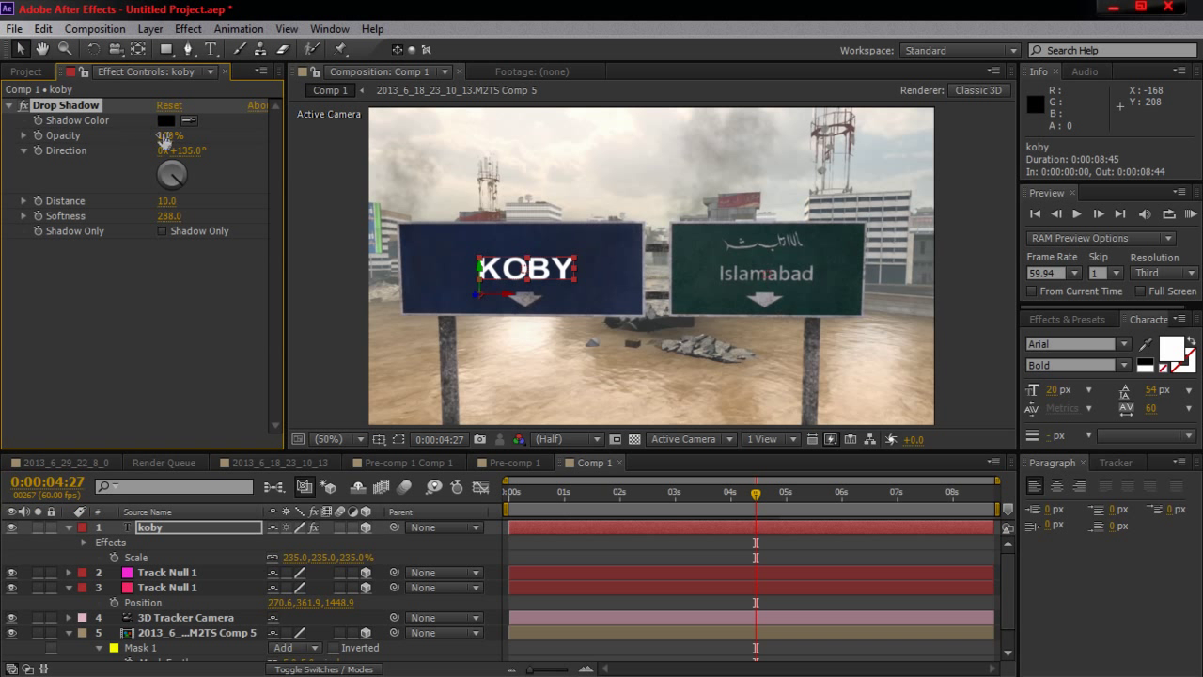
left_click_drag(166, 135, 87, 136)
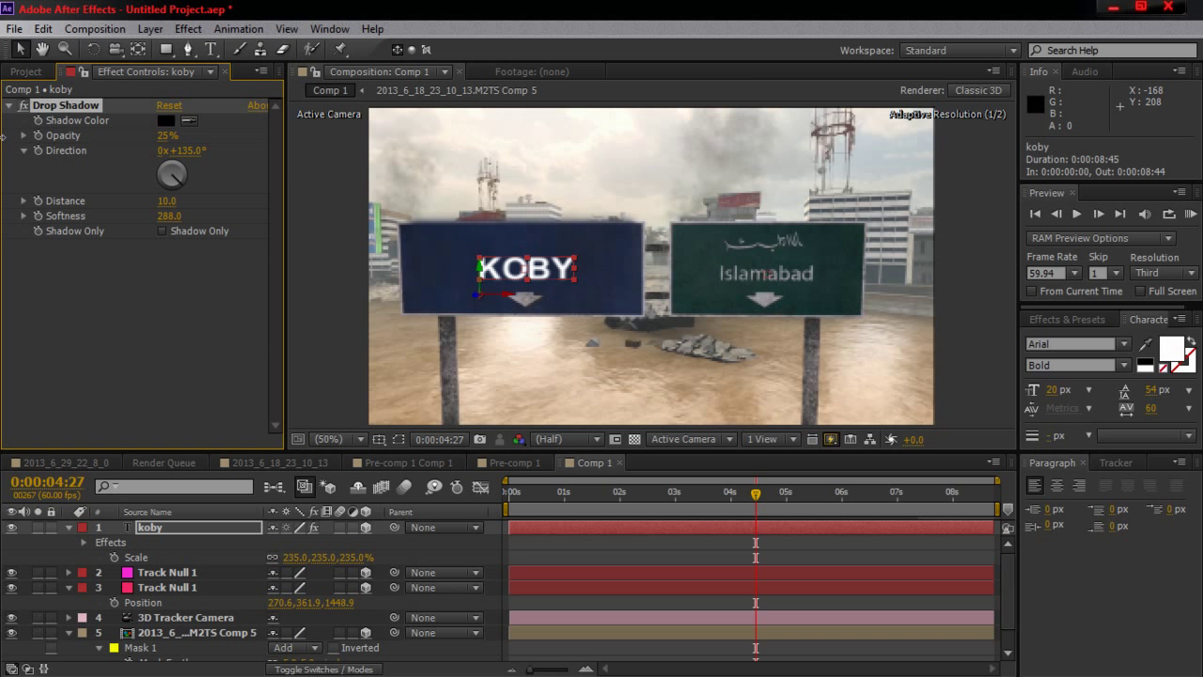
left_click(156, 531)
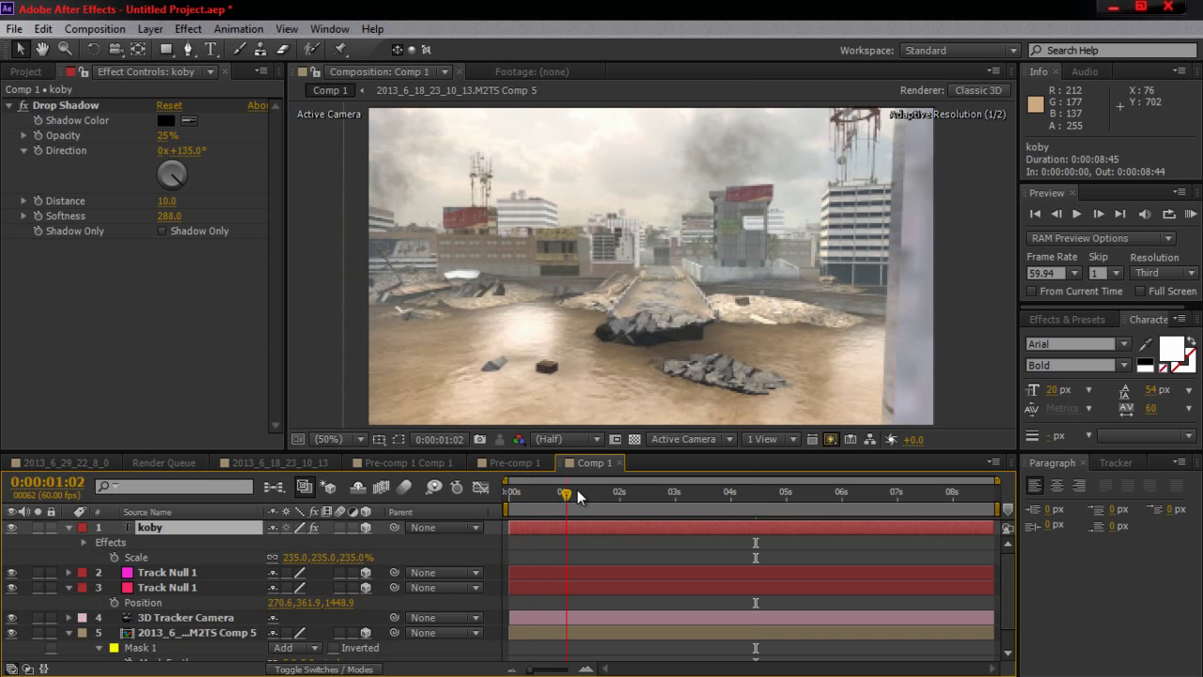